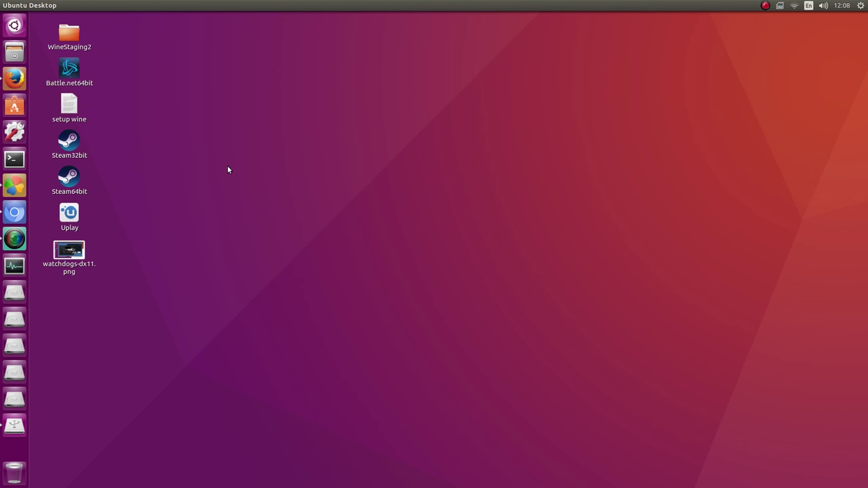
Step: Install vulkan-utils in Terminal with 'sudo apt-get install vulkan-utils', then close the terminal
click(18, 166)
drag(166, 16, 403, 129)
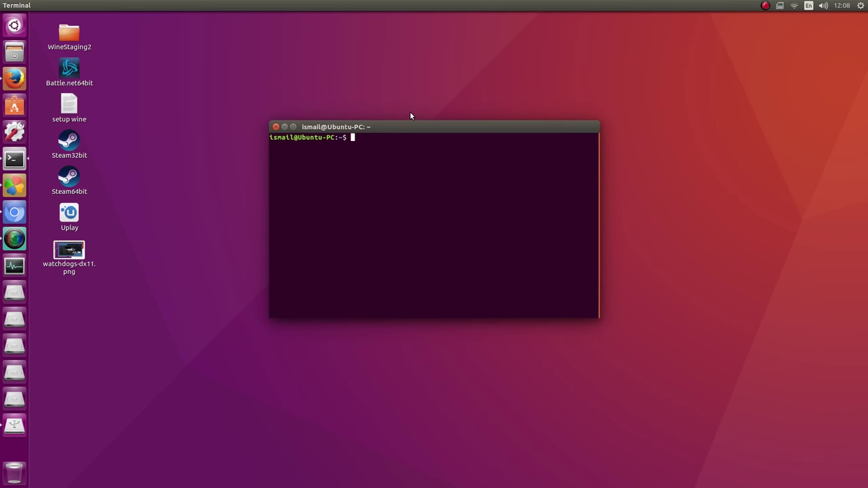
text(sudo apt-get insta)
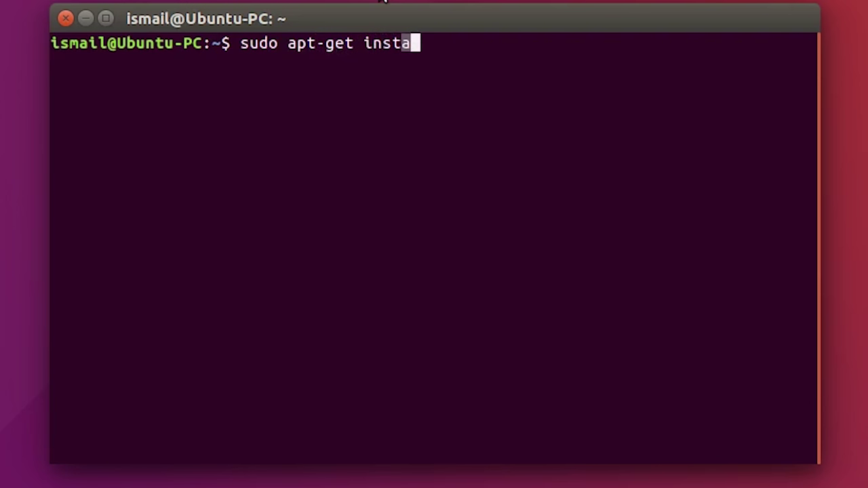
text(ll vu)
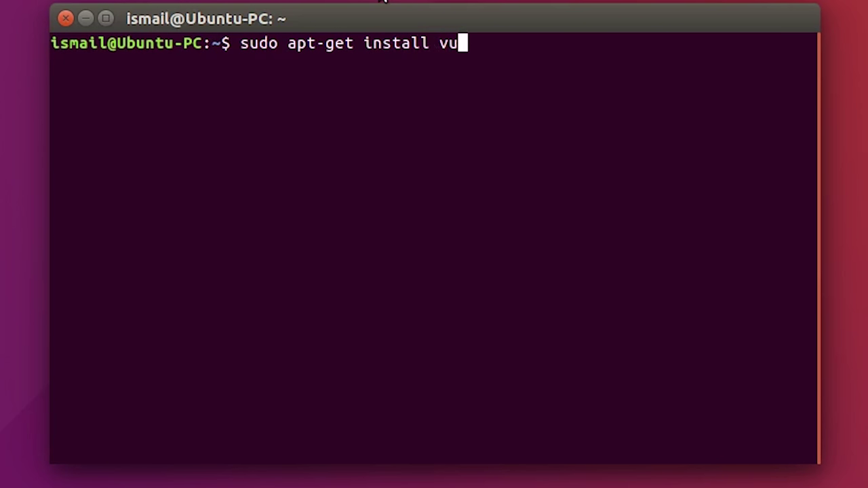
text(lkan-utils)
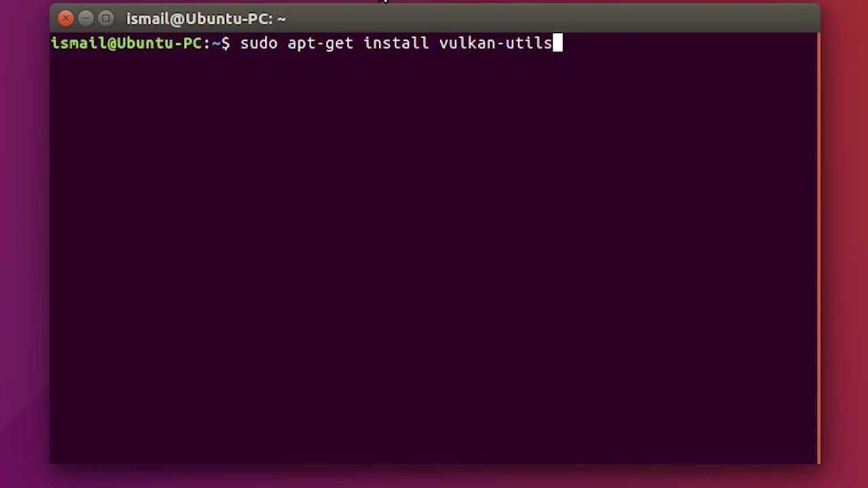
key(Return)
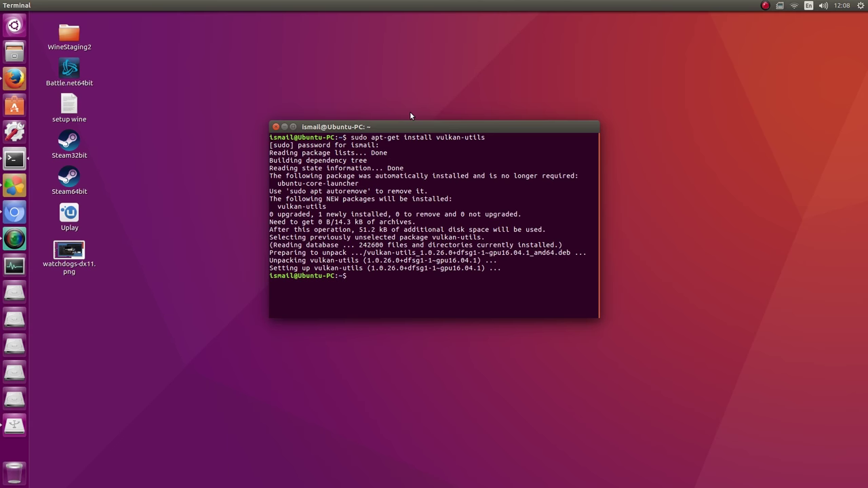
click(276, 127)
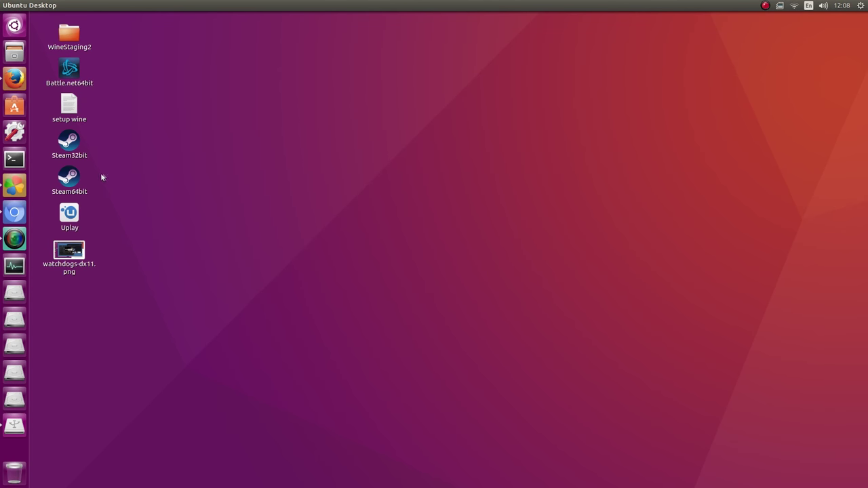
Step: Launch PlayOnLinux and check its version, 4.2.10, in Help > About PlayOnLinux
click(4, 181)
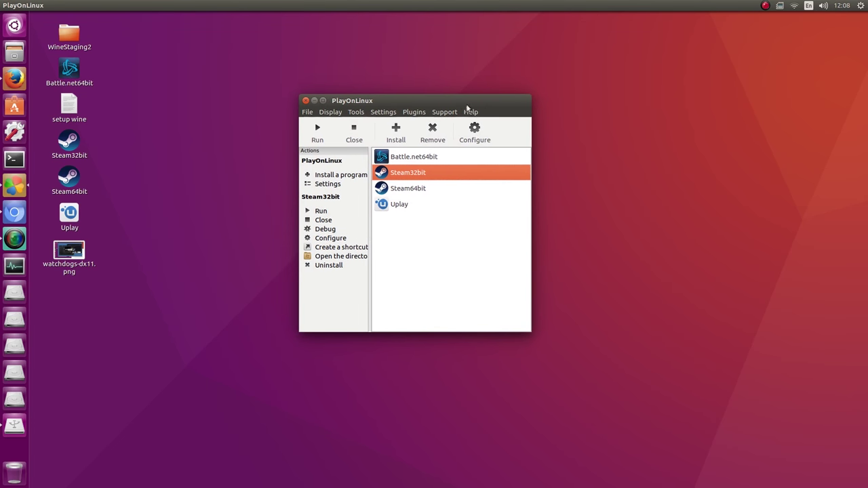
click(471, 112)
click(478, 123)
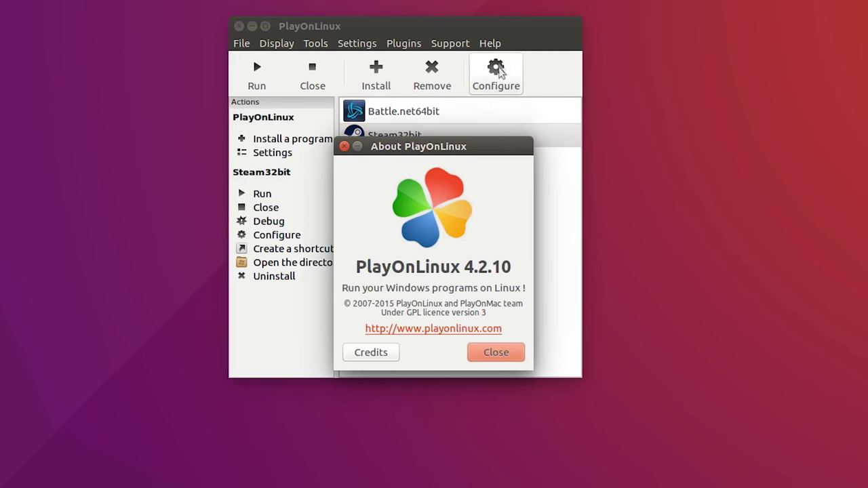
drag(360, 143, 307, 105)
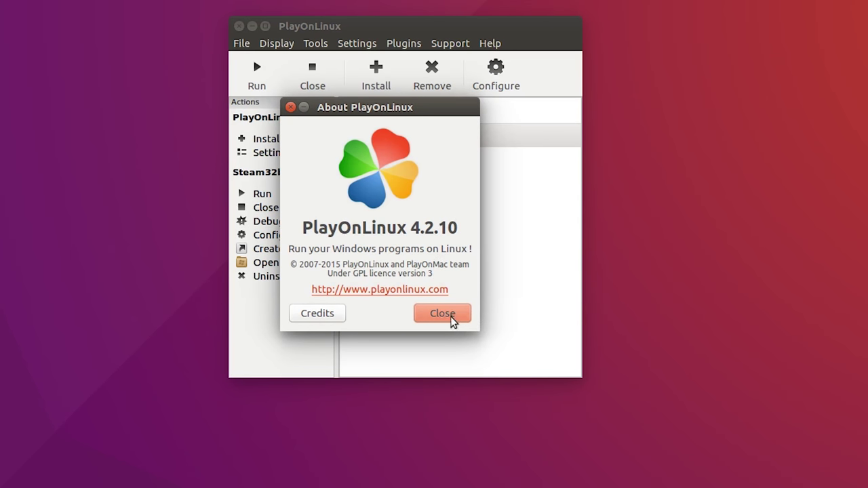
click(443, 313)
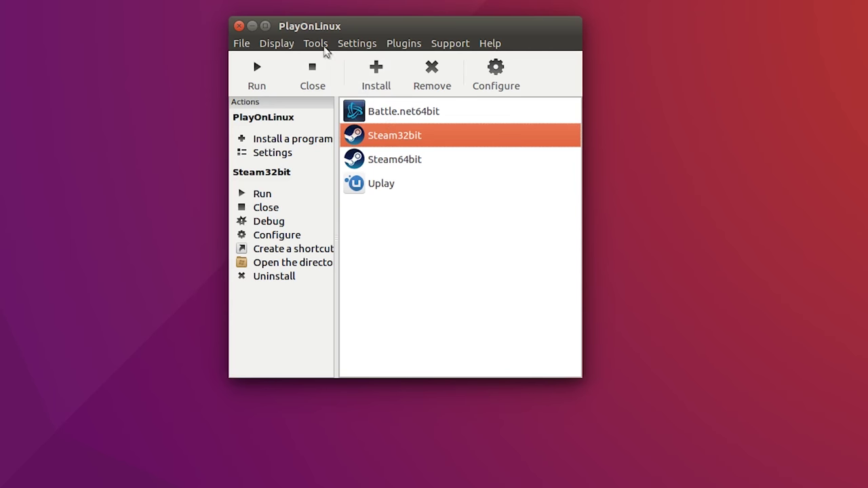
Step: Inspect the amd64 Wine versions: available 2.0-rc3 and installed 2.0-rc2-staging
click(317, 43)
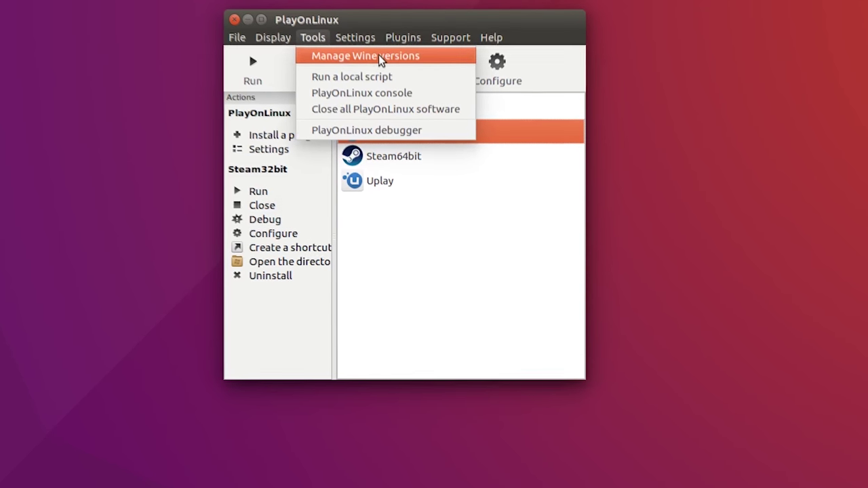
click(366, 3)
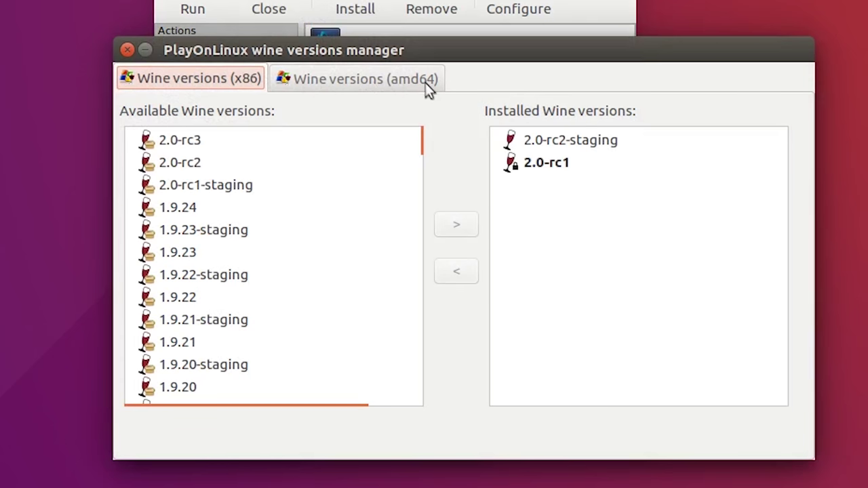
click(402, 79)
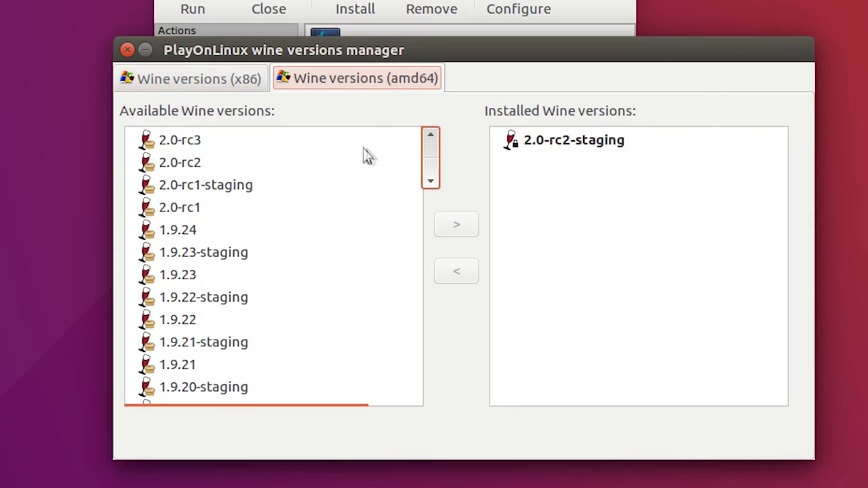
click(270, 140)
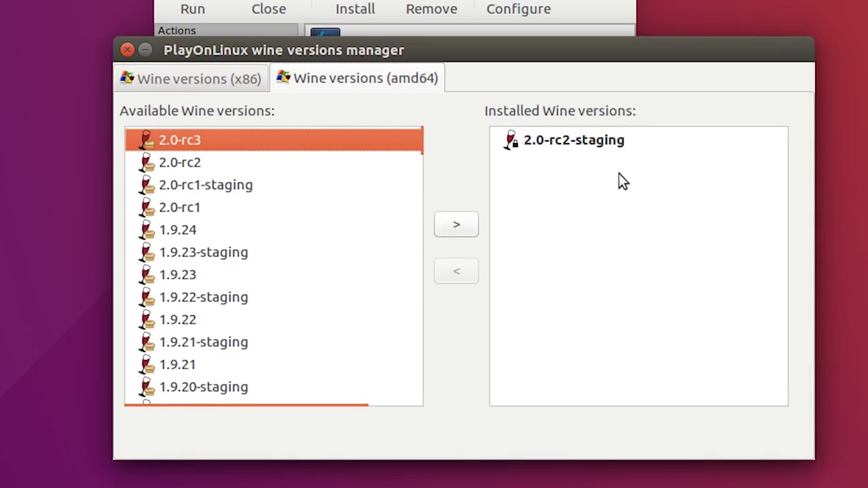
click(614, 146)
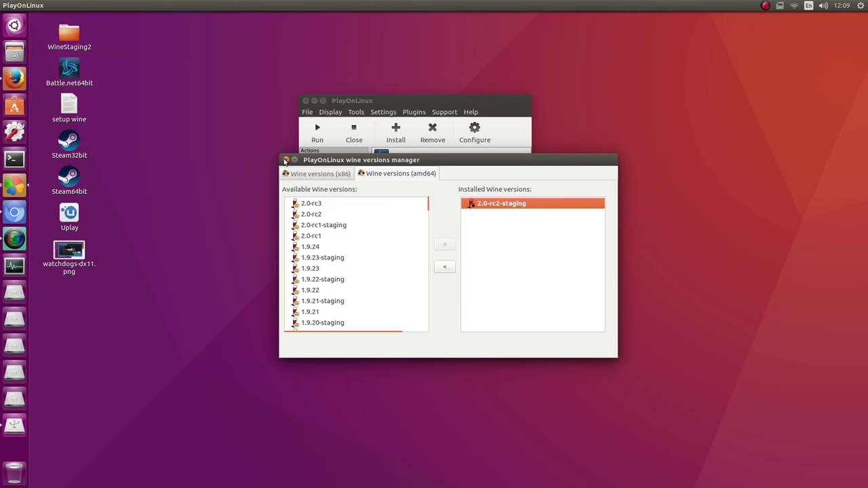
Step: Close the Wine manager and start installing a non-listed program into a new virtual drive
click(286, 160)
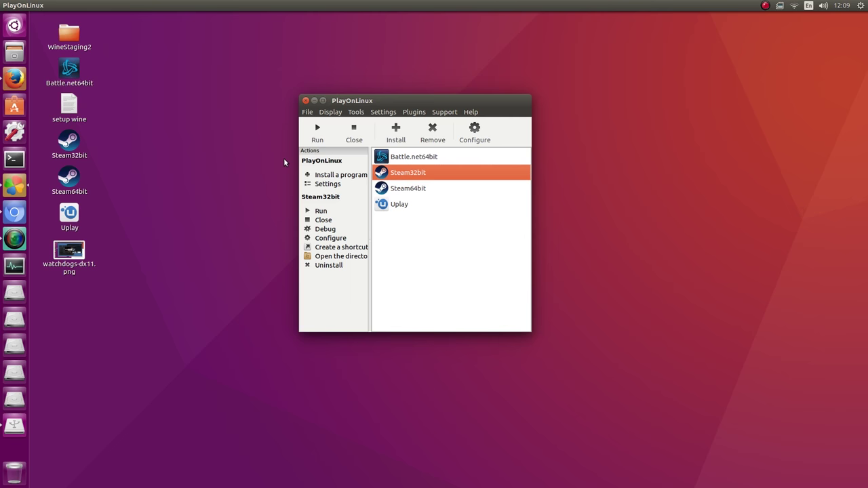
click(385, 133)
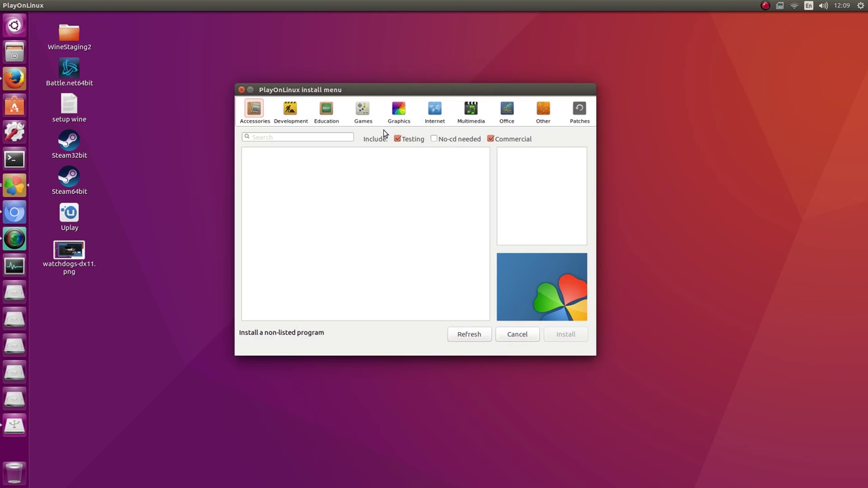
click(281, 334)
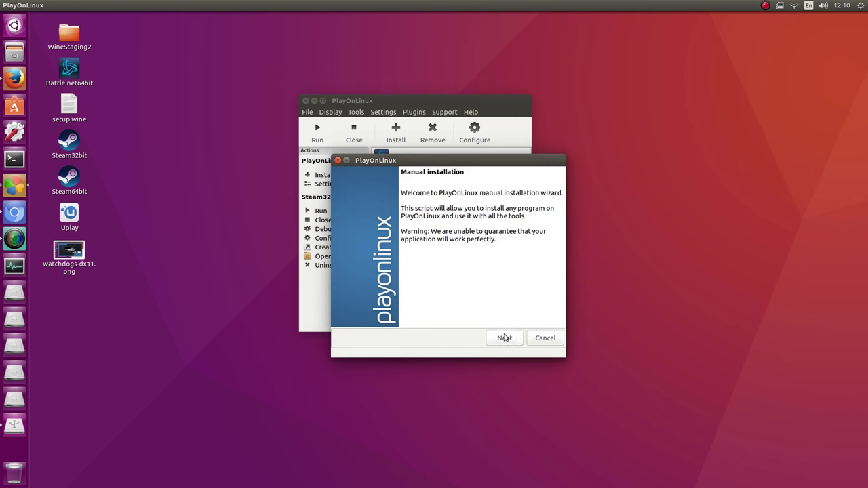
click(504, 338)
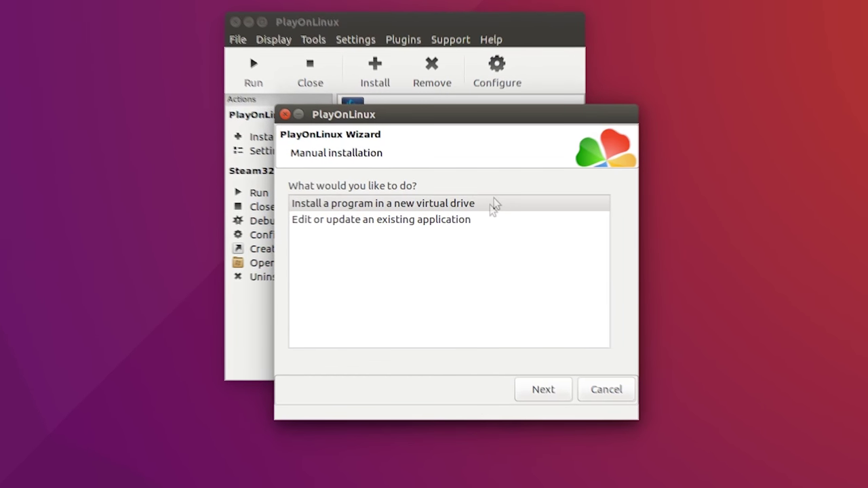
click(468, 222)
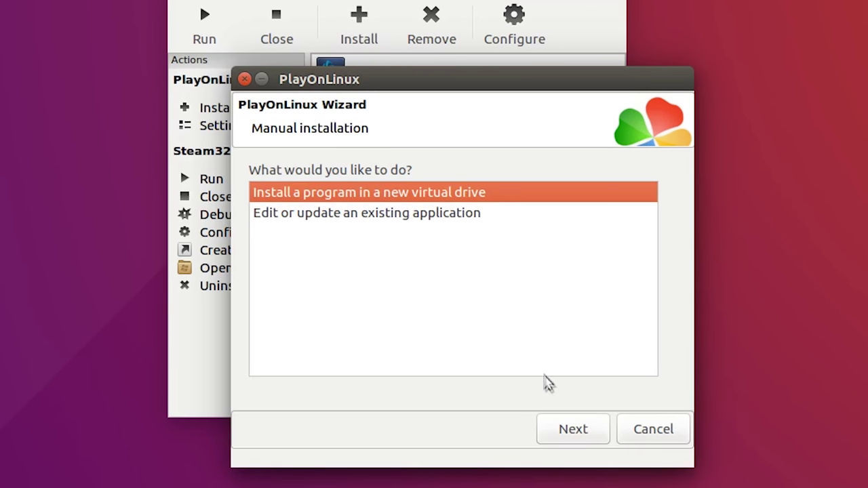
click(566, 426)
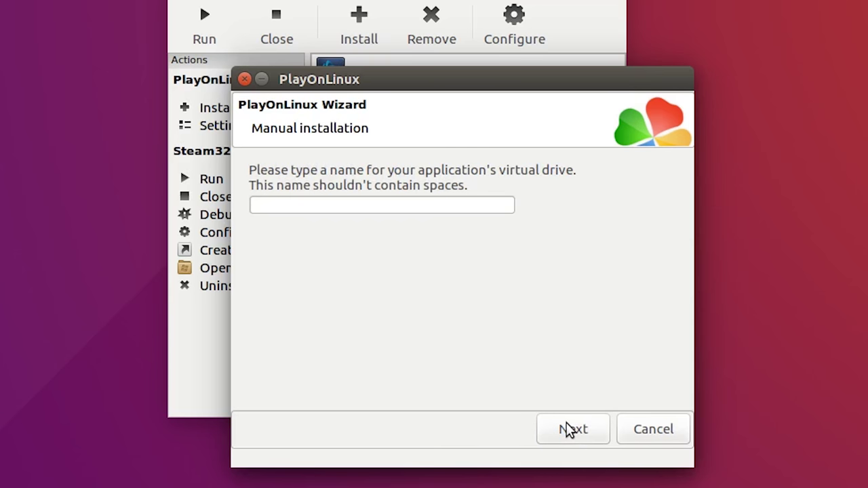
Step: Name the new virtual drive Steam64bitDOOM
click(446, 204)
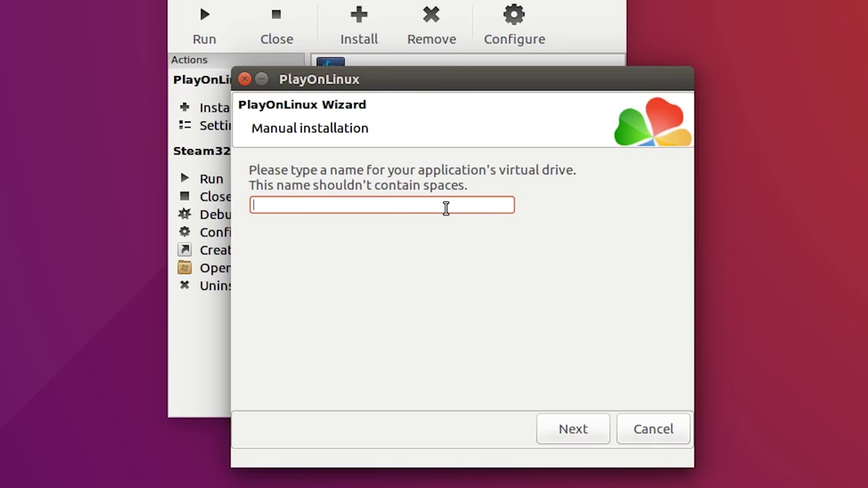
text(Steam64bitd)
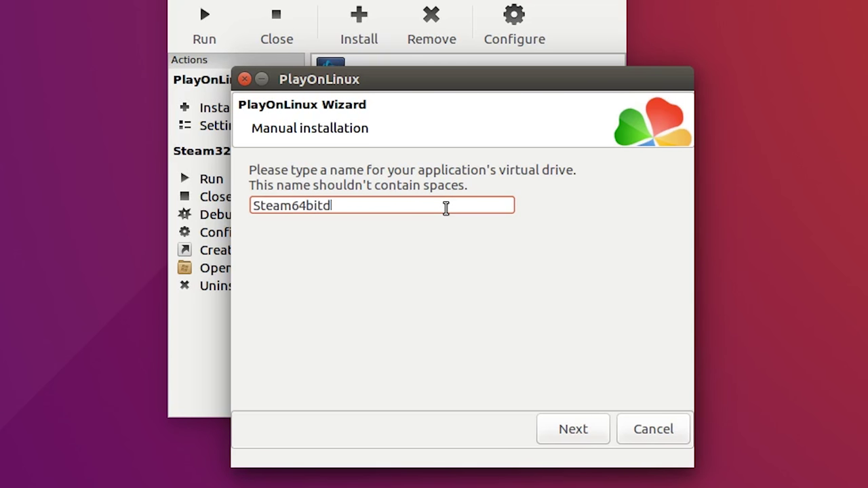
key(BackSpace)
text(DOOM)
Step: Set the drive to use Wine 2.0-rc2-staging, 64-bit Windows, with Wine configuration enabled
click(553, 434)
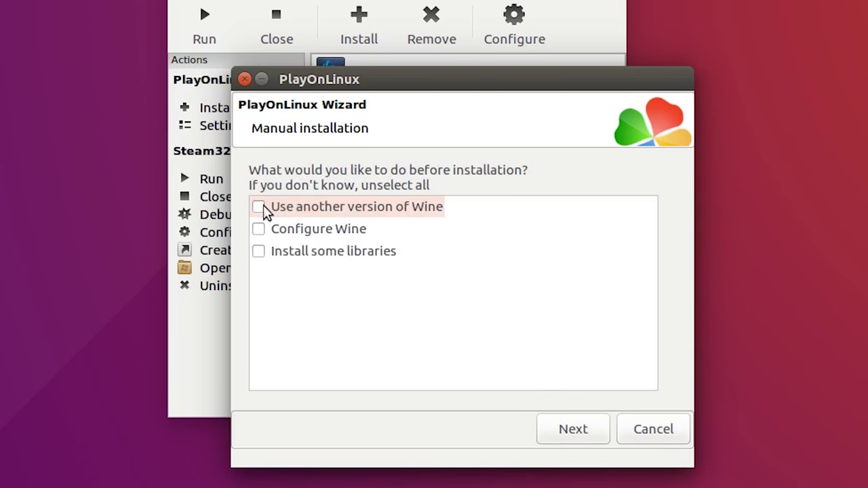
click(260, 206)
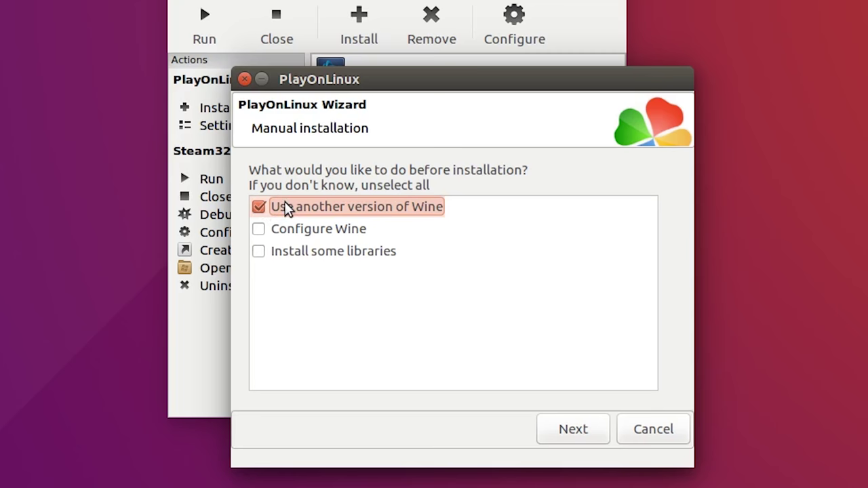
click(260, 230)
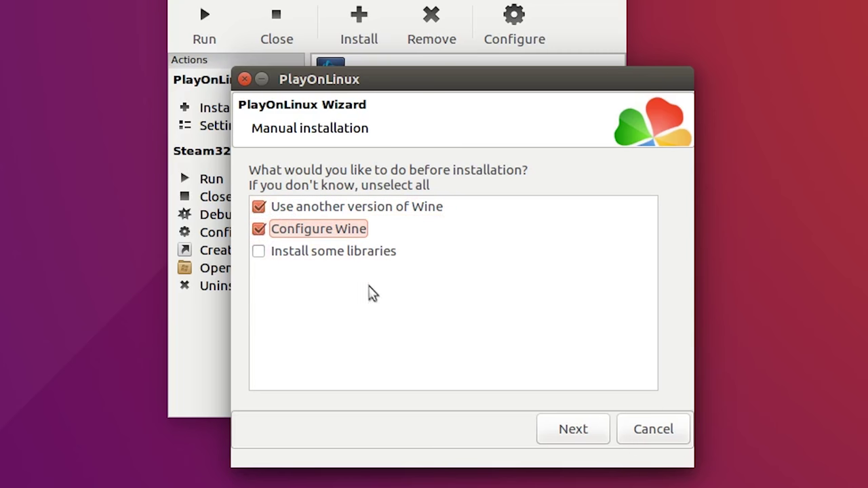
click(570, 433)
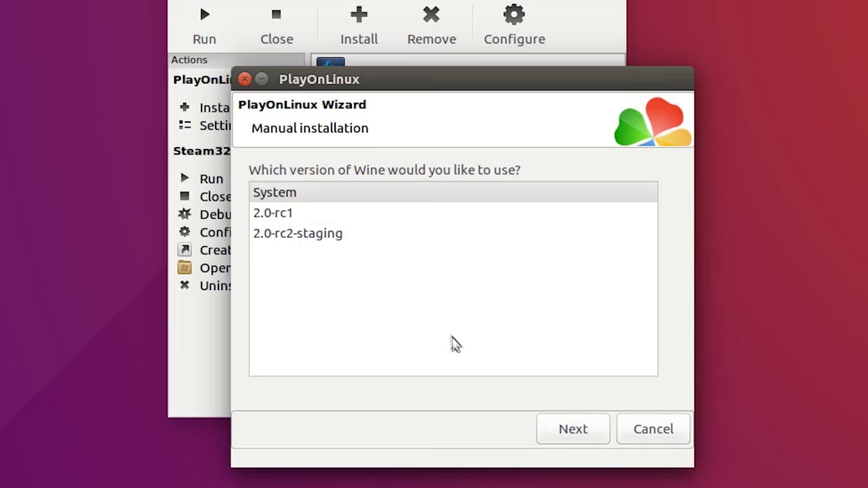
click(354, 237)
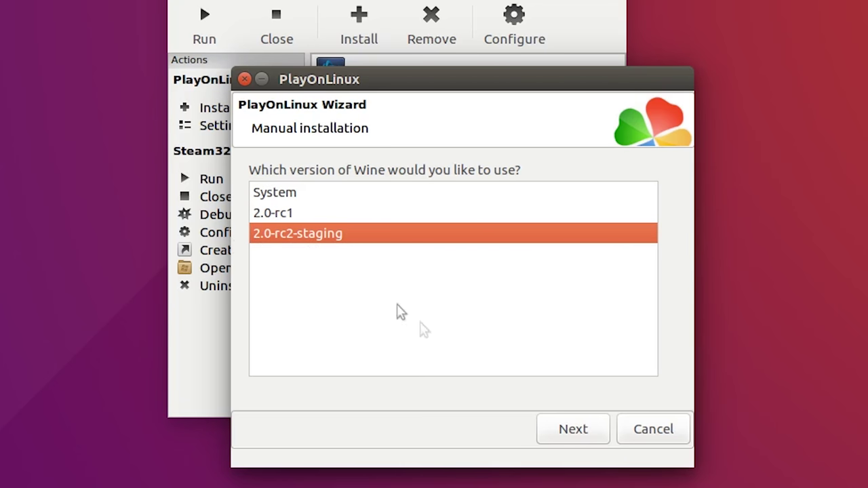
click(581, 427)
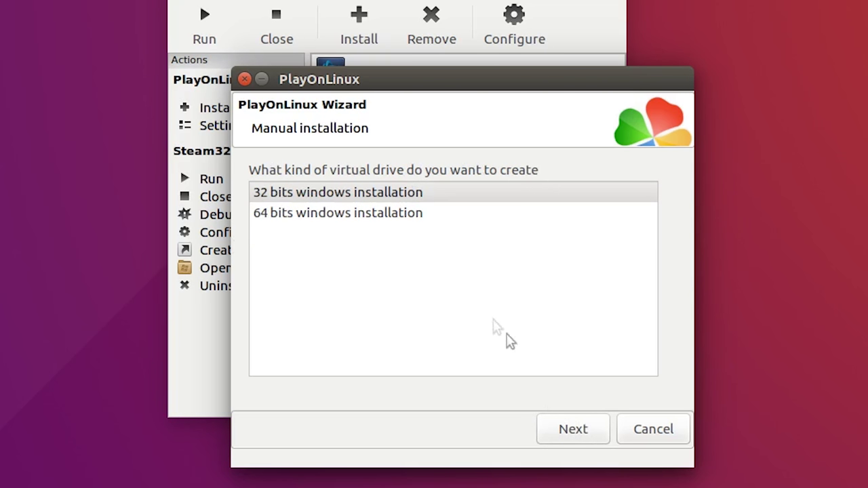
click(435, 218)
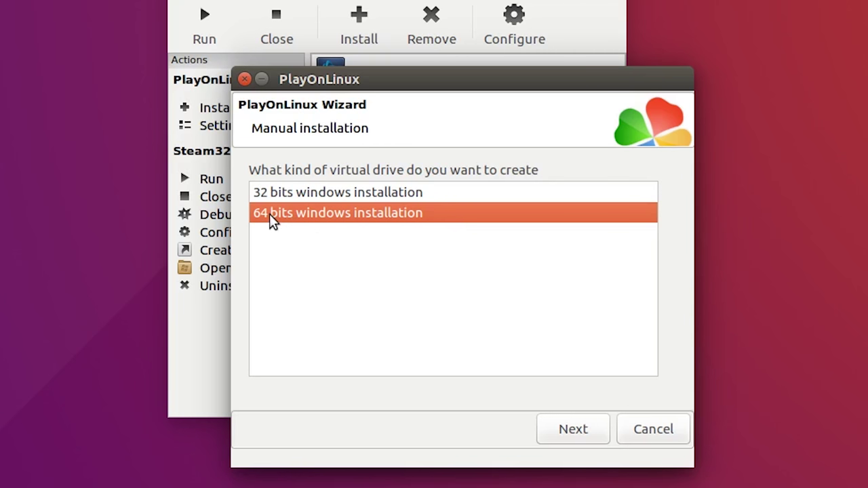
Step: Start creating the virtual drive and let Wine install Gecko
click(590, 425)
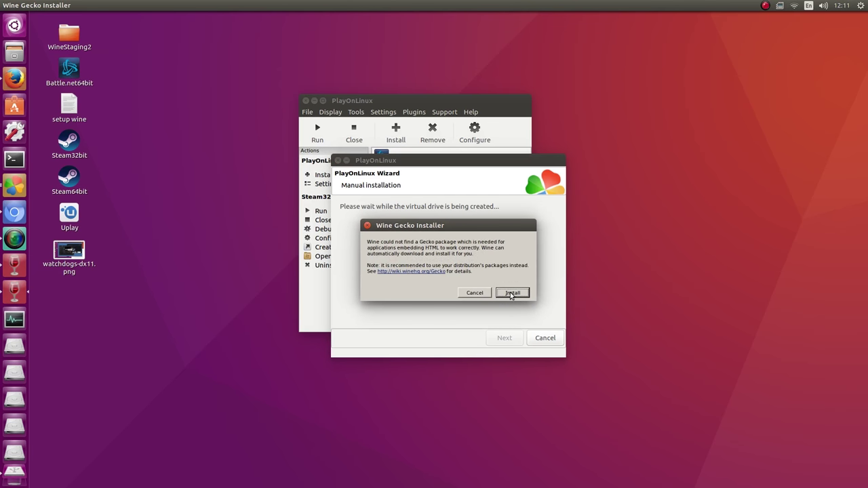
click(509, 293)
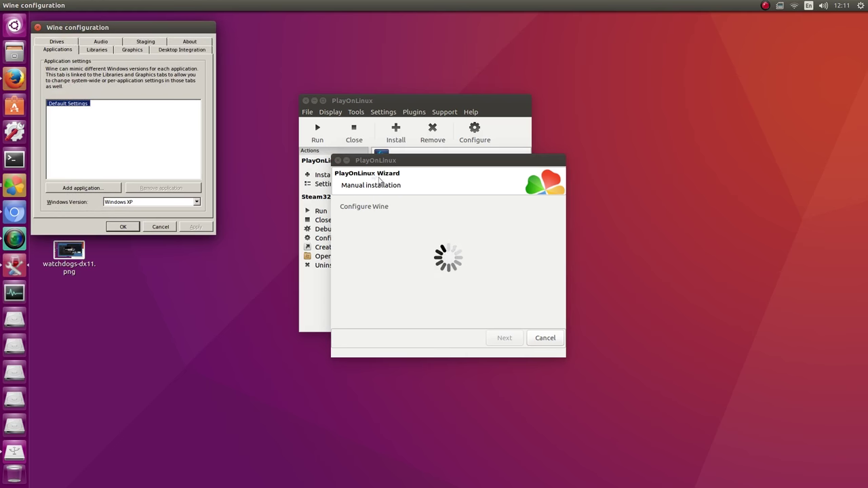
drag(164, 31, 435, 167)
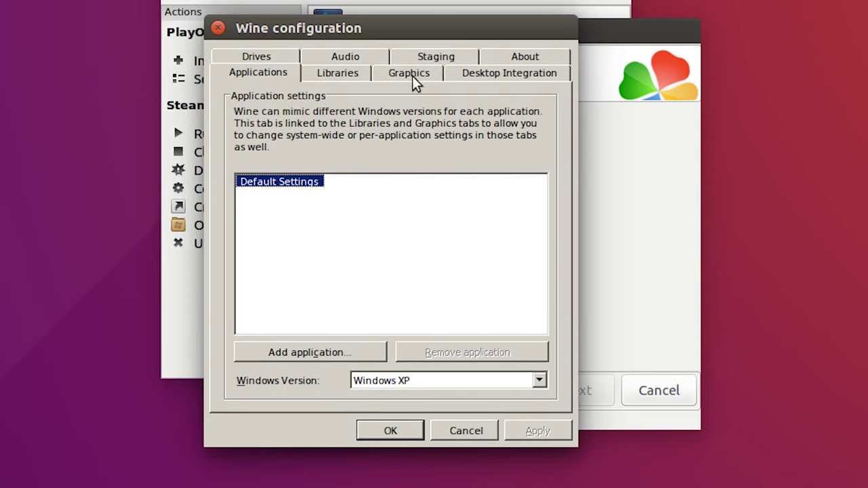
Step: Enable a 1600 x 900 emulated virtual desktop in Wine's Graphics settings and apply it
click(411, 73)
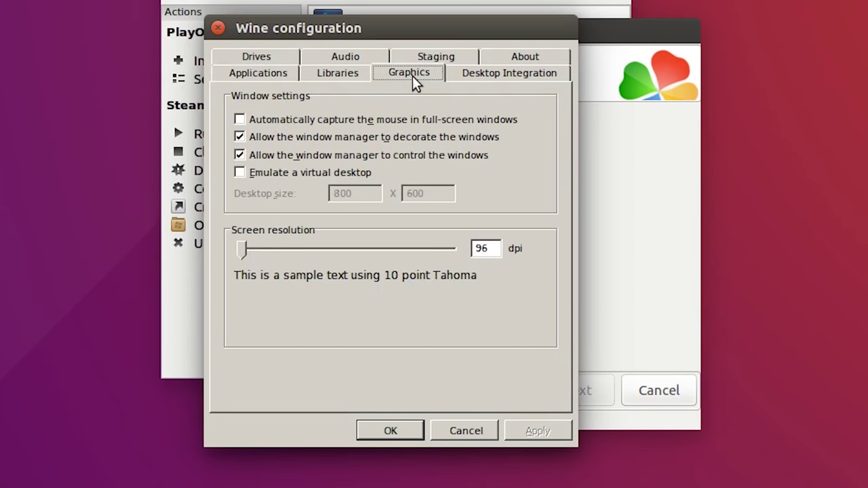
click(244, 171)
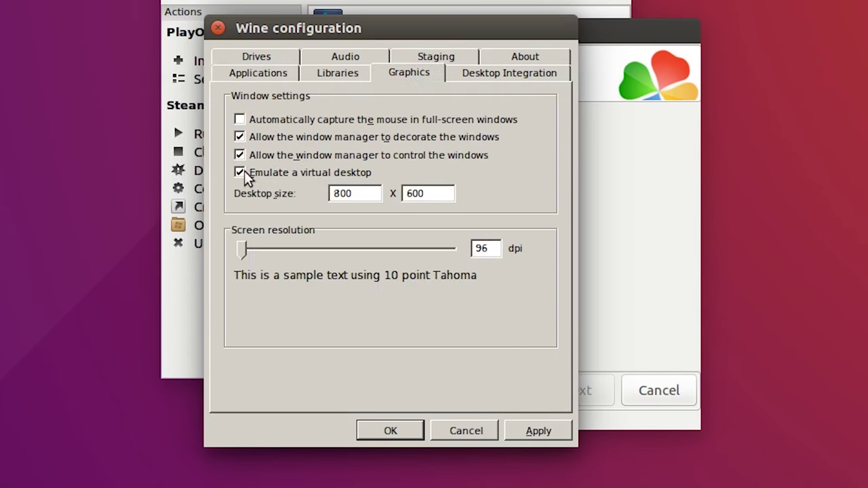
double_click(363, 193)
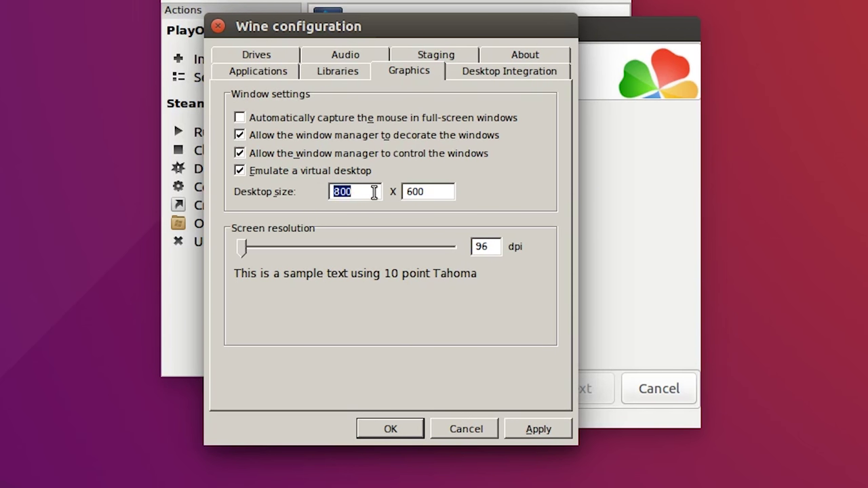
text(16)
key(Tab)
text(900)
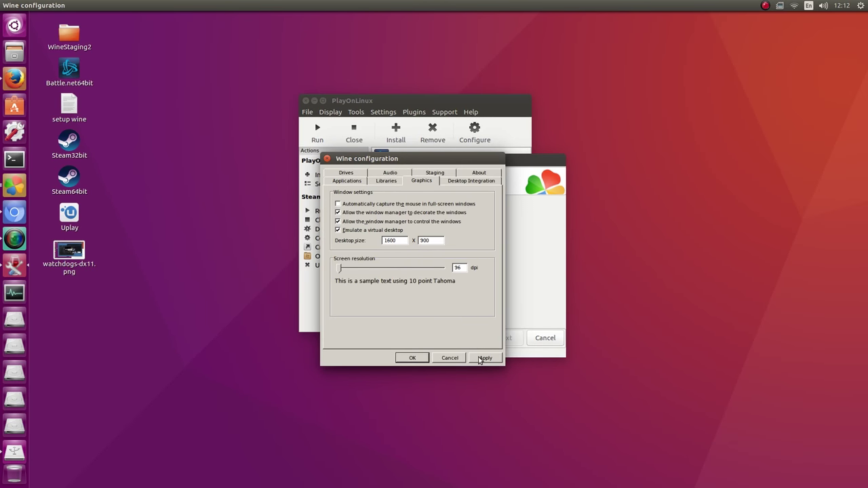
click(480, 360)
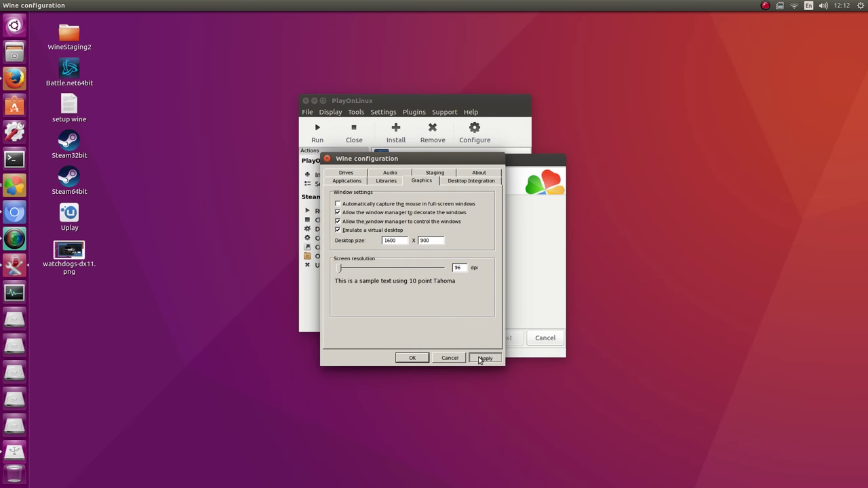
click(413, 358)
Step: Choose SteamSetup.exe from the Downloads folder as the install file
click(455, 238)
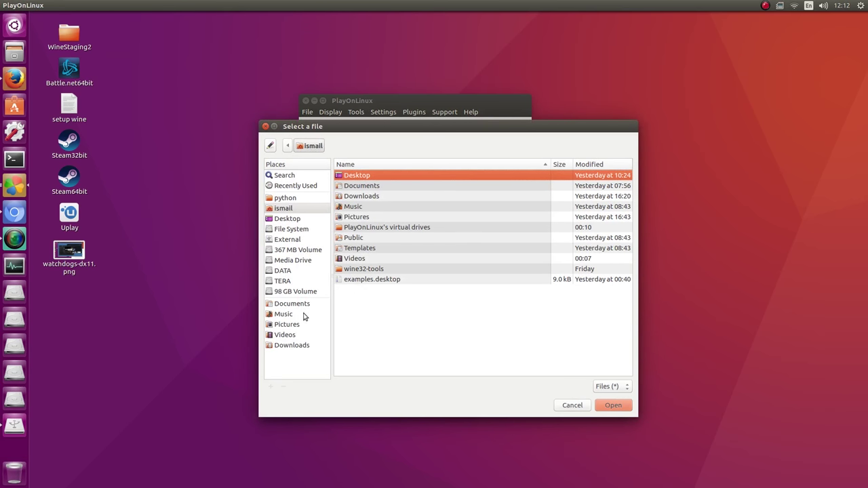
click(303, 346)
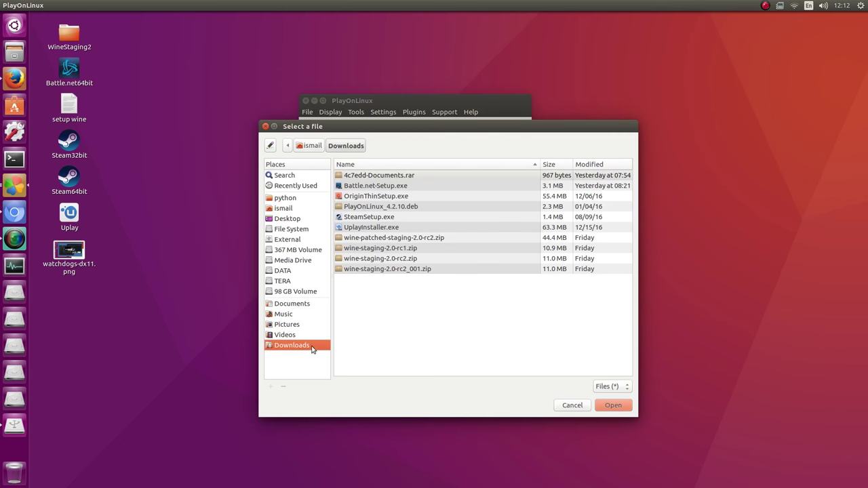
click(410, 220)
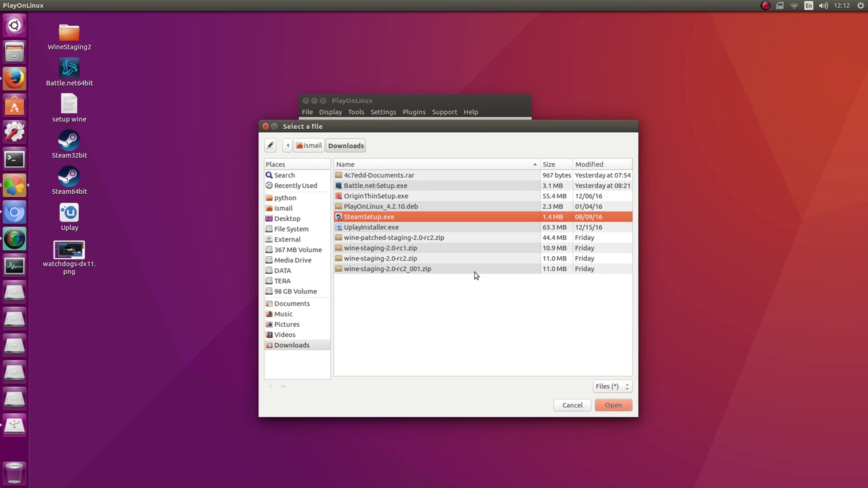
click(602, 405)
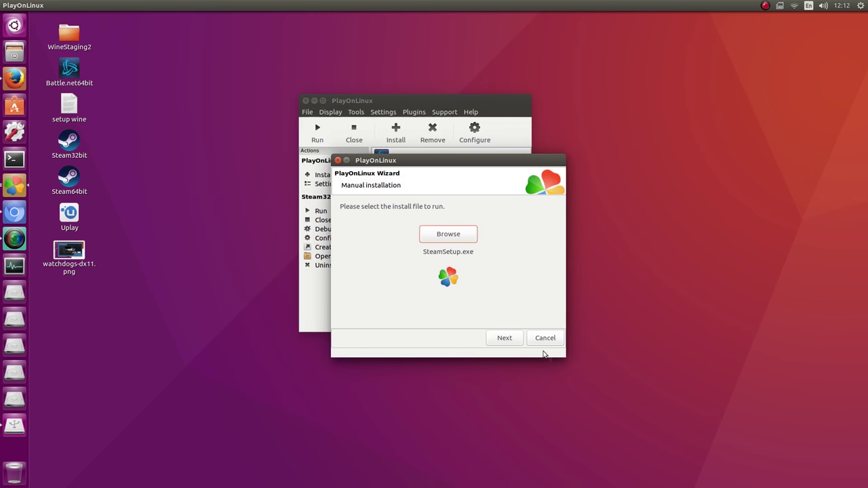
Step: Install Steam with English into C:\Program Files (x86)\Steam, then choose to log into an existing account
click(508, 340)
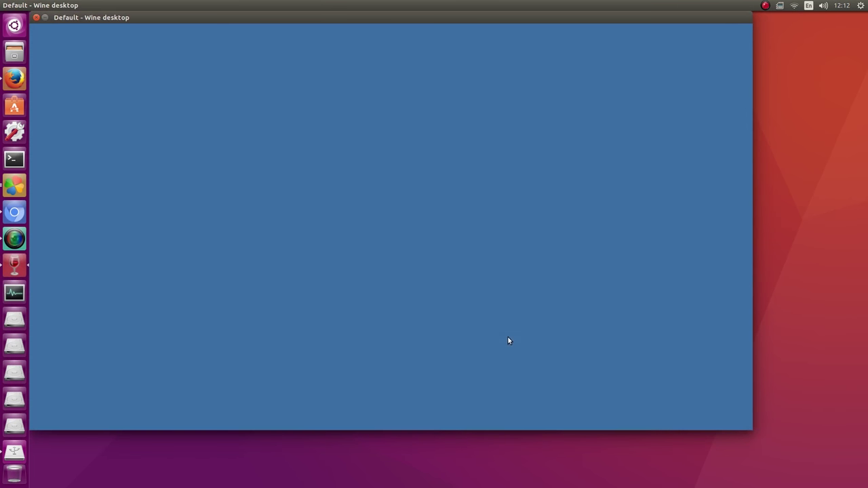
drag(459, 13, 506, 51)
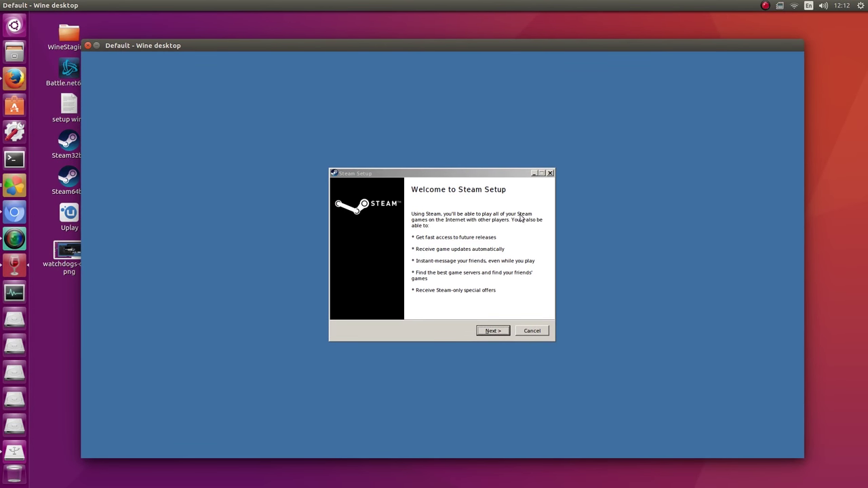
click(493, 332)
click(491, 329)
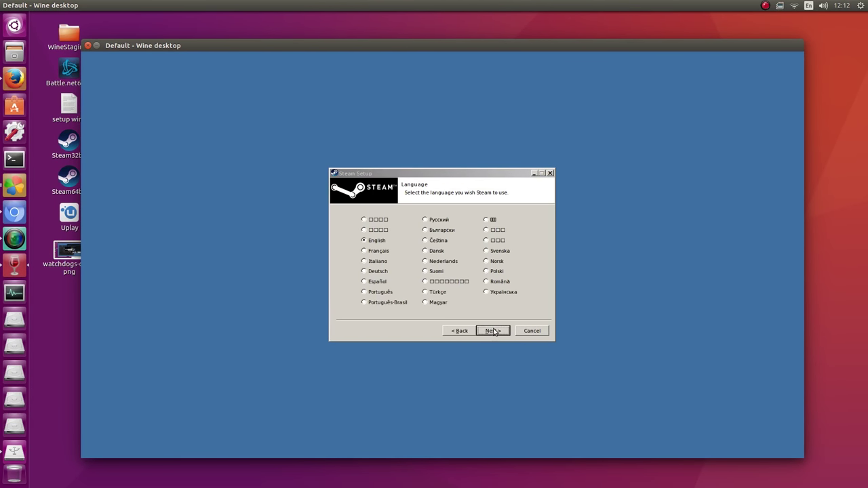
click(494, 332)
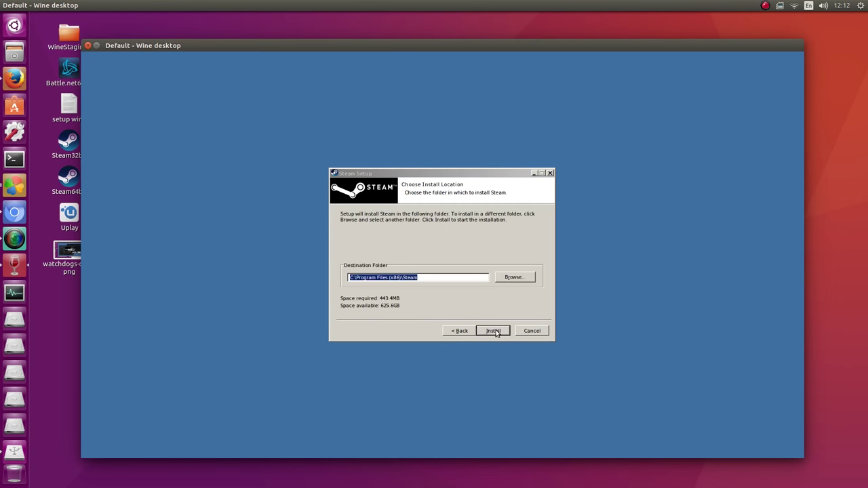
click(494, 332)
click(493, 331)
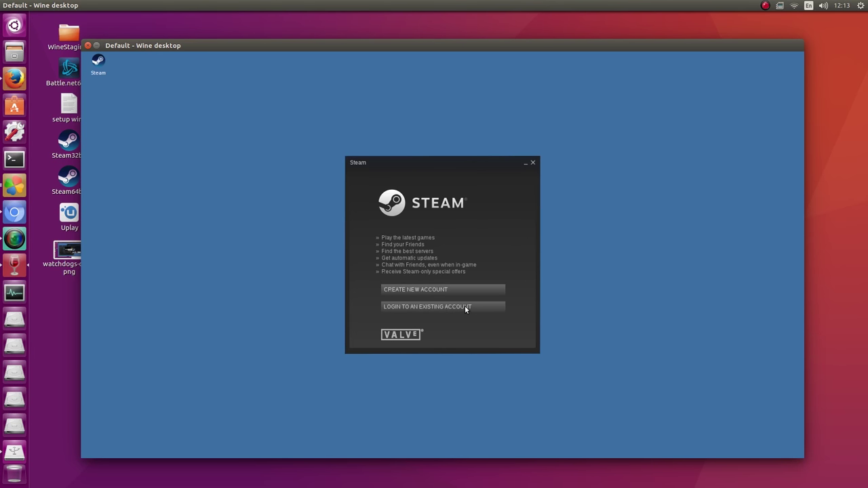
click(465, 308)
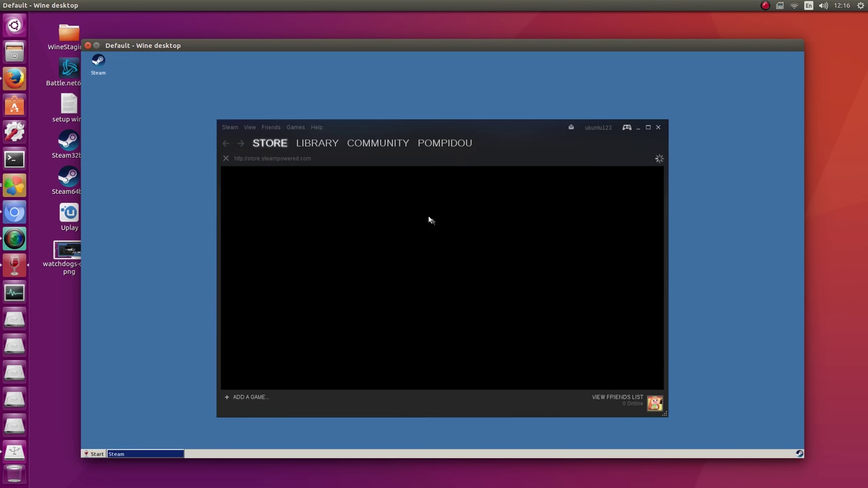
Step: Search the Steam library for 'doom' and start installing DOOM
mouse_move(319, 146)
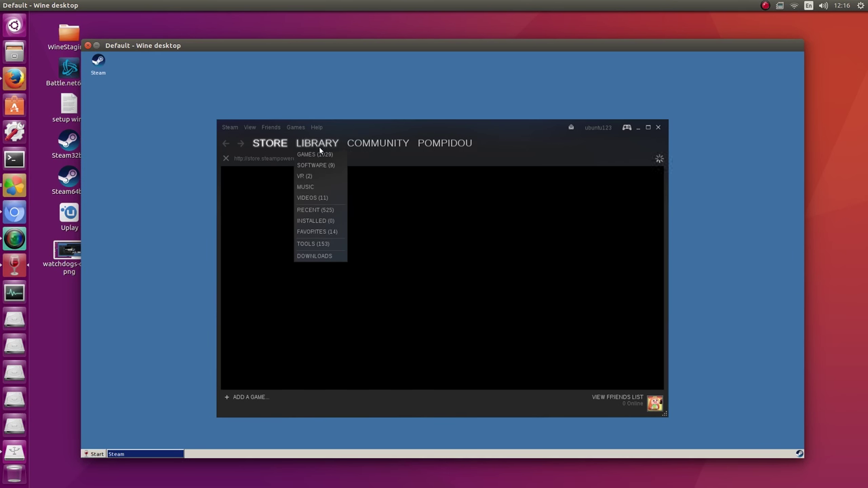
click(315, 154)
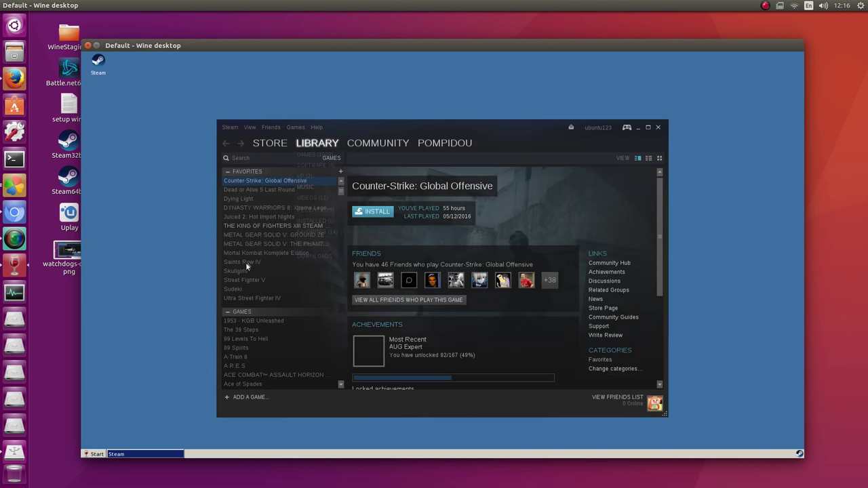
scroll(247, 267, down, 10)
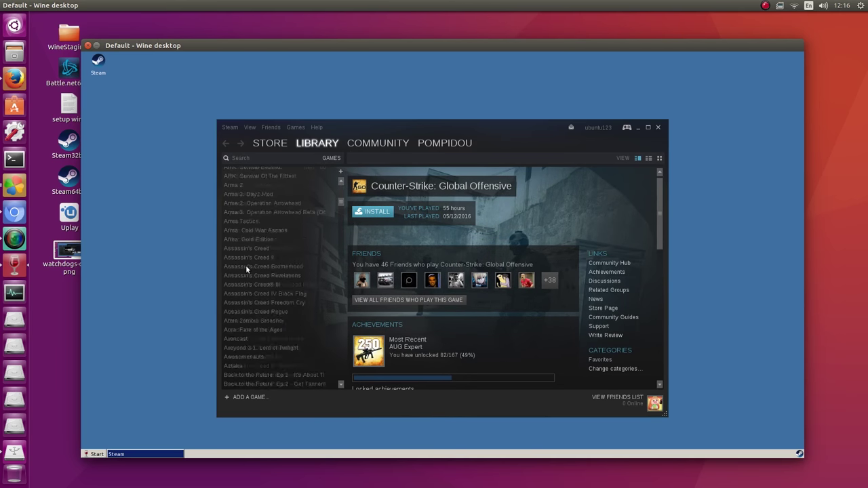
scroll(246, 266, down, 5)
click(277, 159)
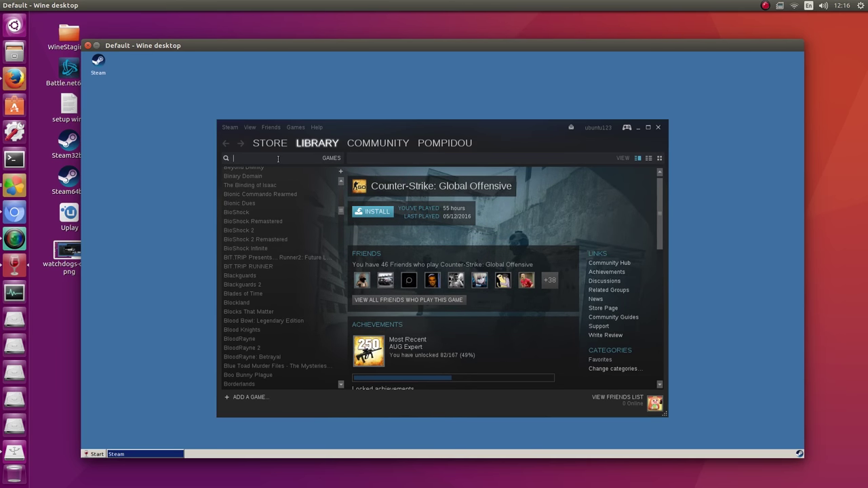
text(doom)
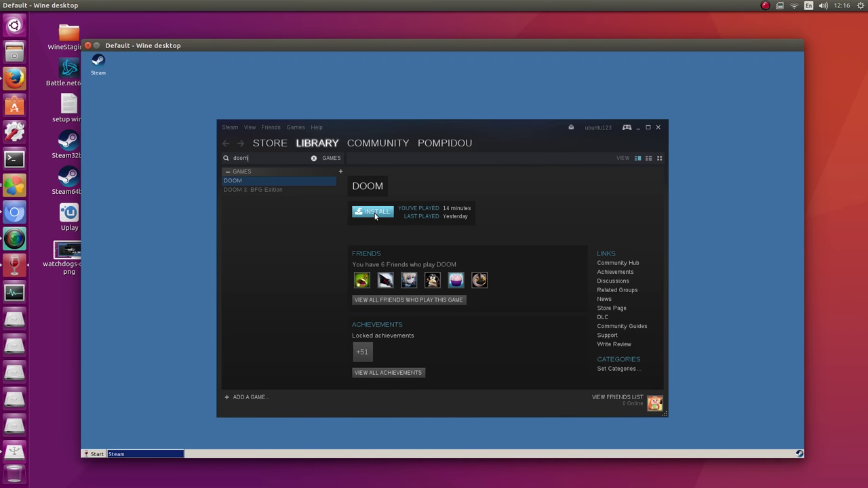
click(380, 211)
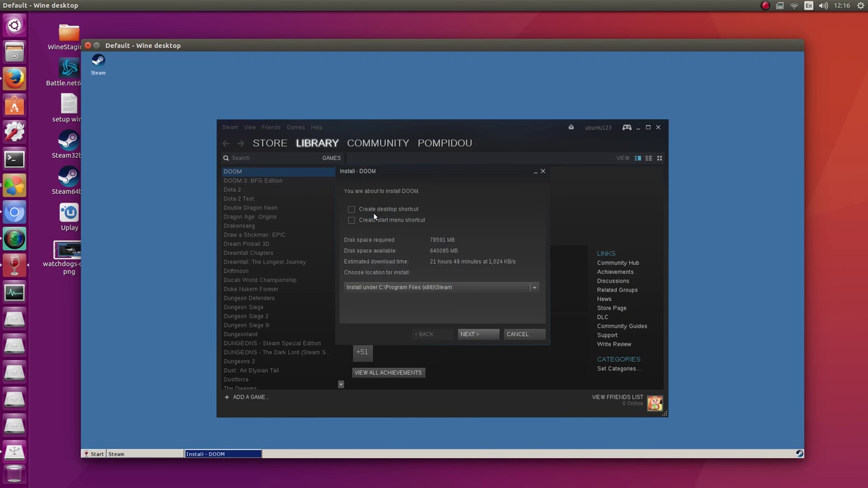
Step: Queue the 78591 MB DOOM download, then exit Steam
click(477, 334)
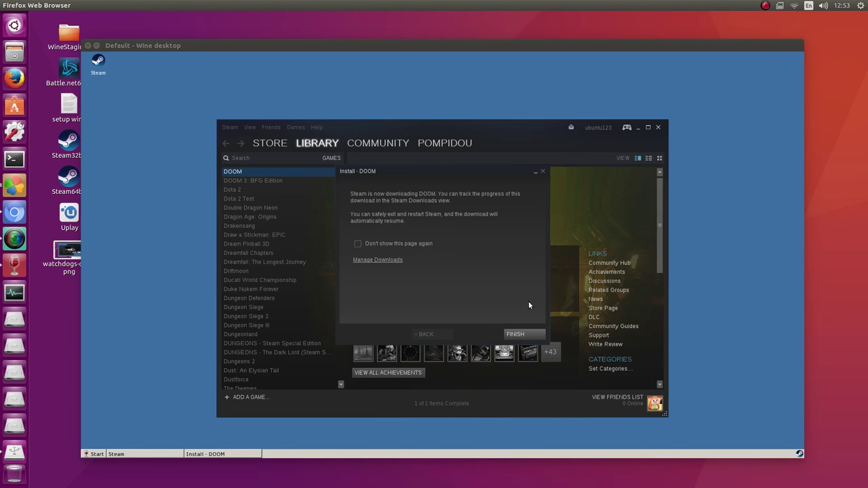
click(518, 334)
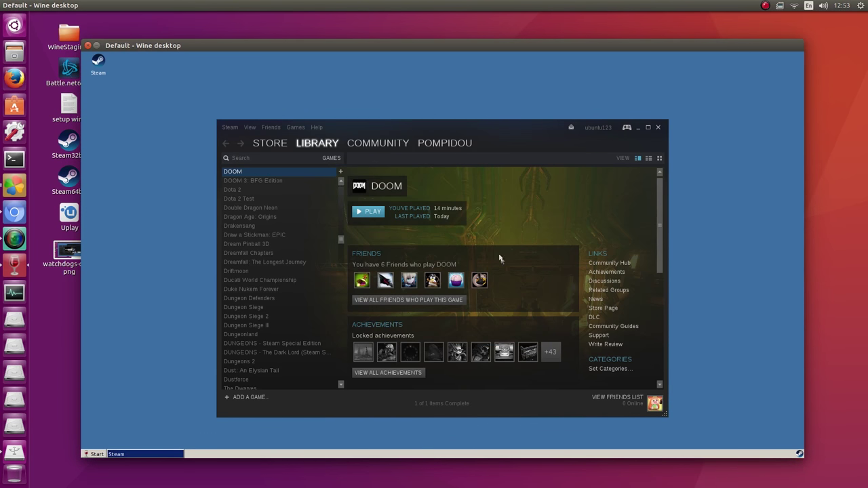
click(232, 126)
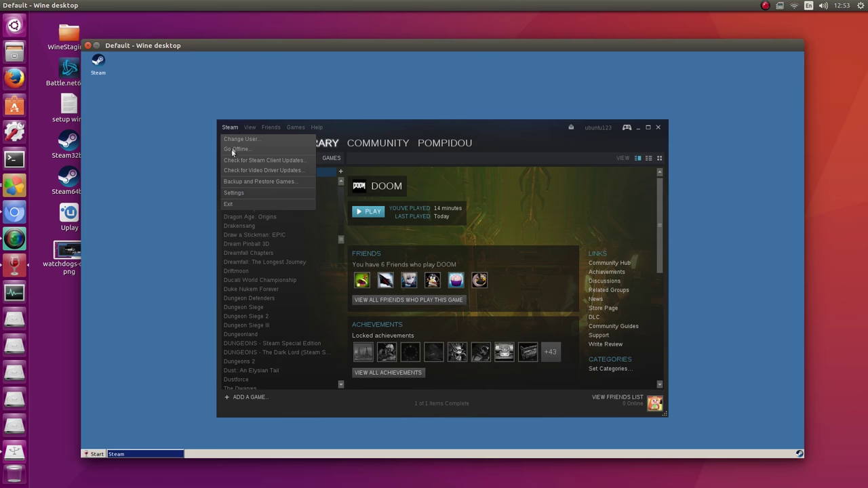
click(228, 204)
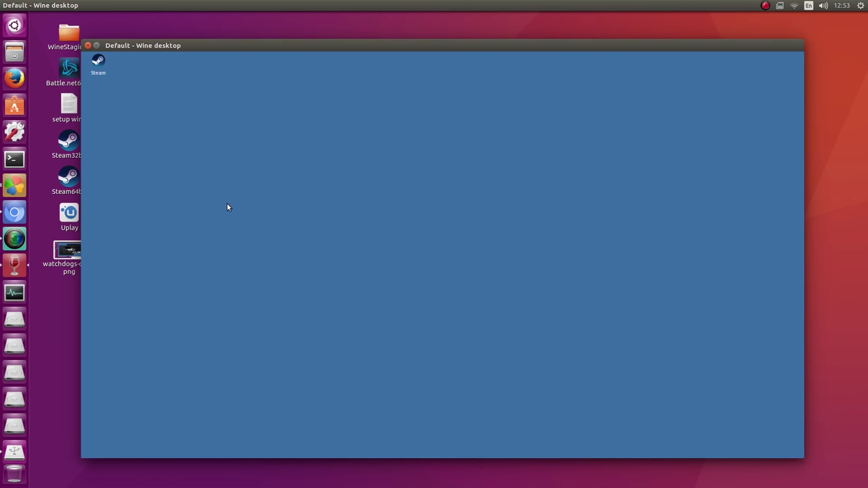
Step: Dismiss the leftover Steam error and pick Steam.exe as the shortcut target
click(308, 241)
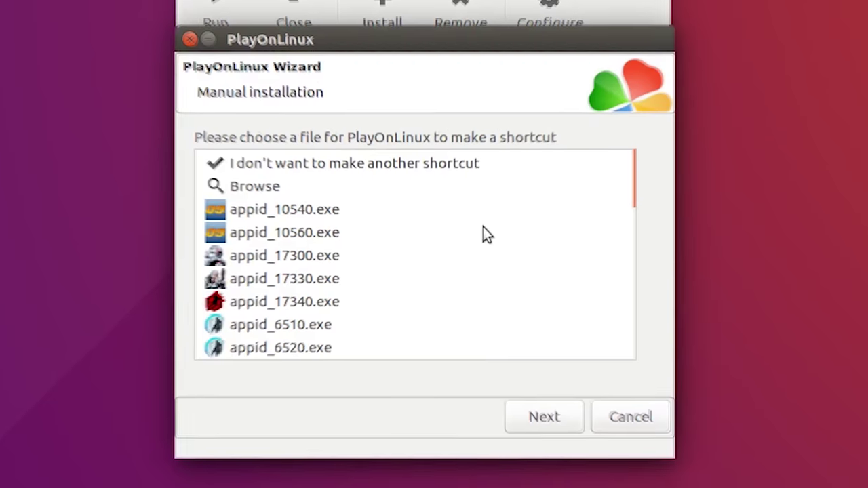
scroll(485, 230, down, 4)
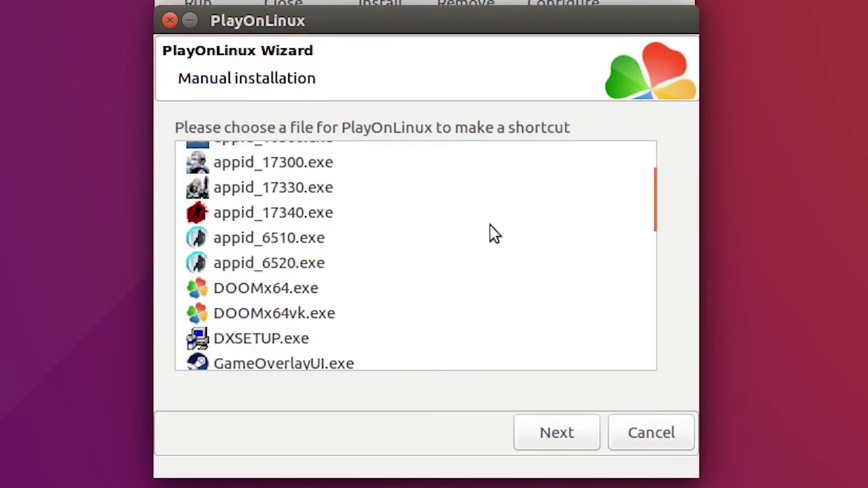
scroll(475, 231, down, 1)
scroll(481, 264, down, 4)
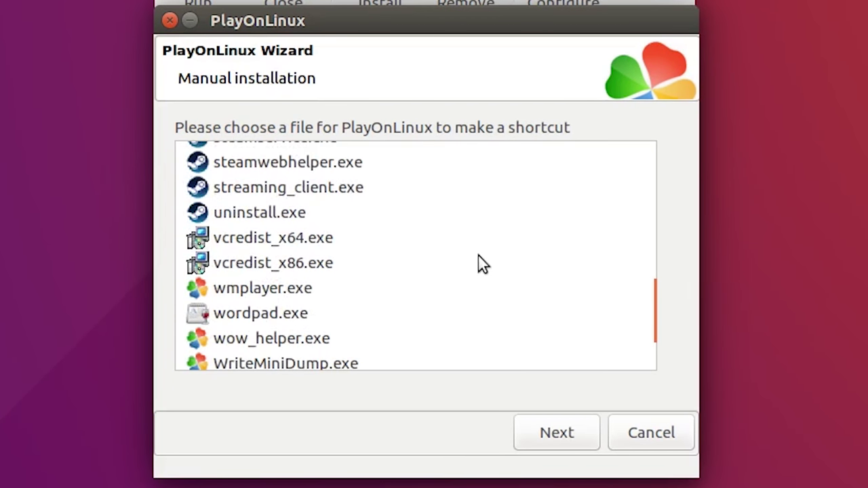
scroll(470, 262, up, 5)
scroll(309, 266, up, 2)
click(279, 248)
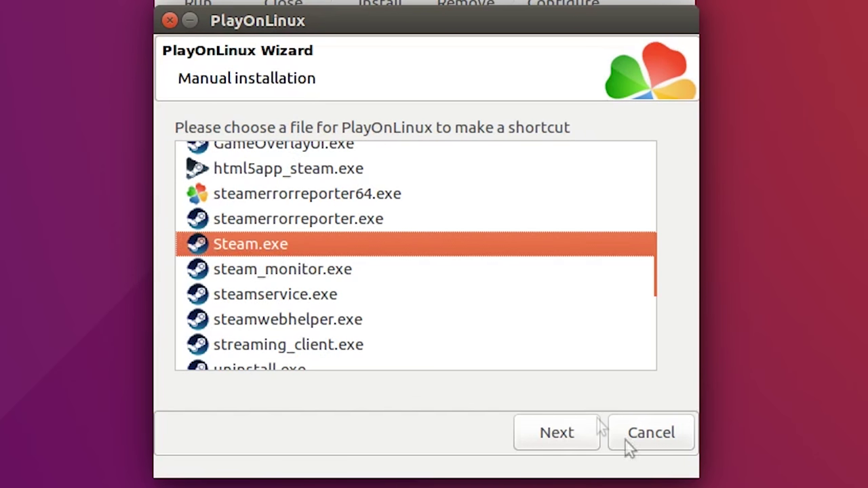
Step: Name the new shortcut Steam64DOOM
click(592, 432)
click(325, 165)
text(64DOOM)
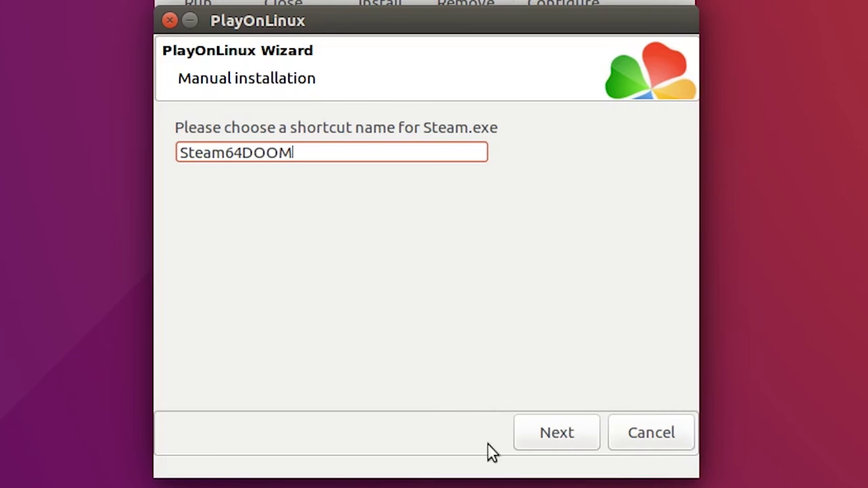
click(519, 437)
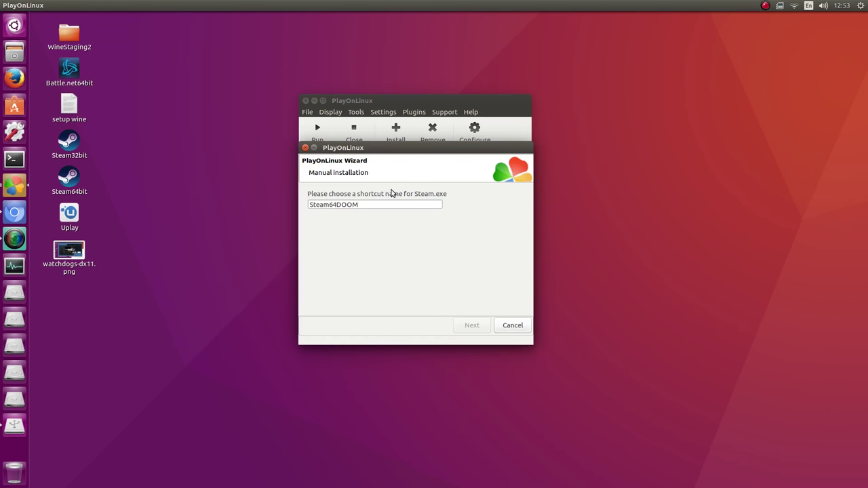
Step: Cancel the unfinished wizard and run Steam64DOOM in its Wine desktop
click(512, 325)
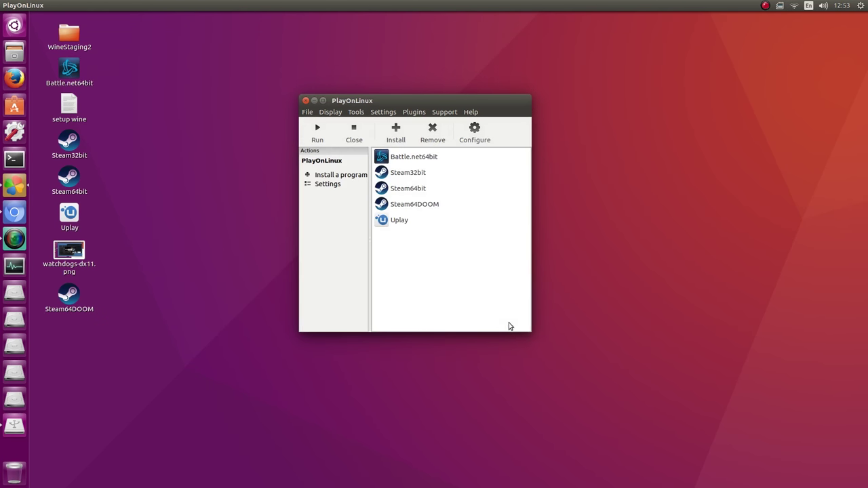
click(435, 206)
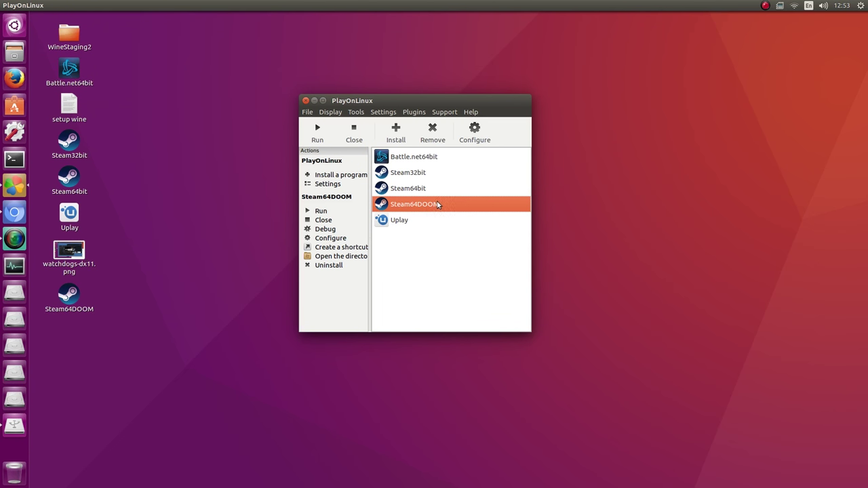
click(316, 133)
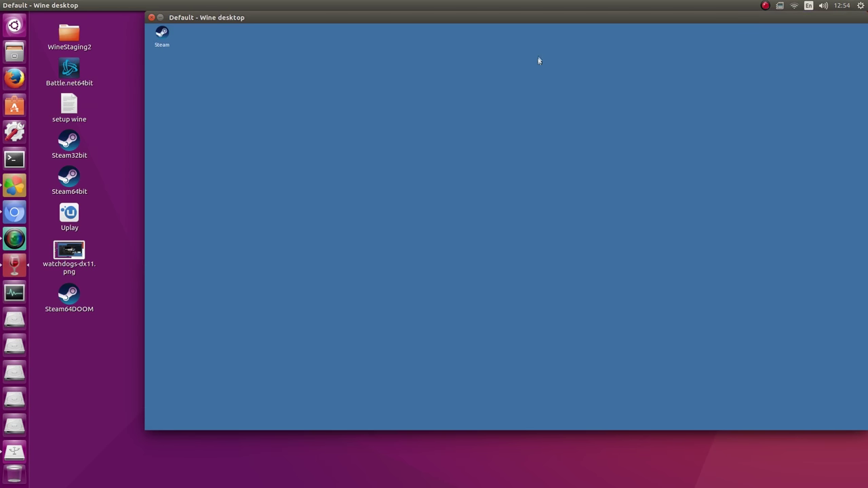
drag(557, 19, 494, 39)
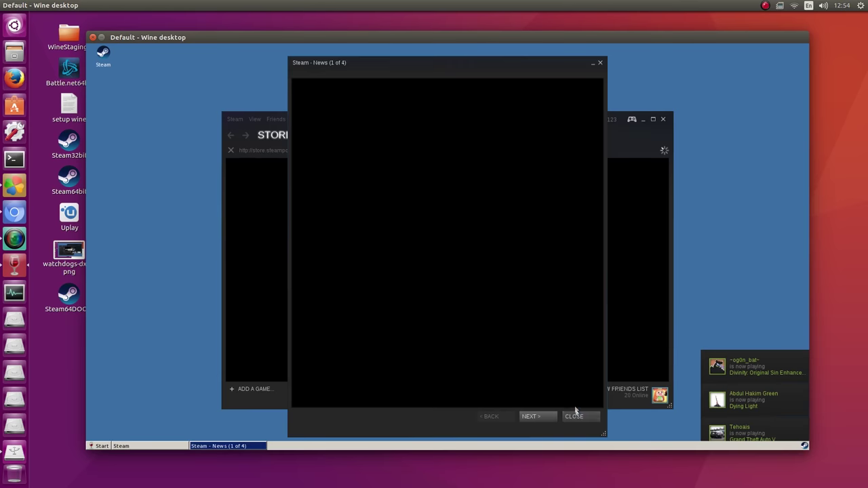
Step: Close Steam News, set the Steam status to Offline, and show the library
click(576, 415)
click(659, 395)
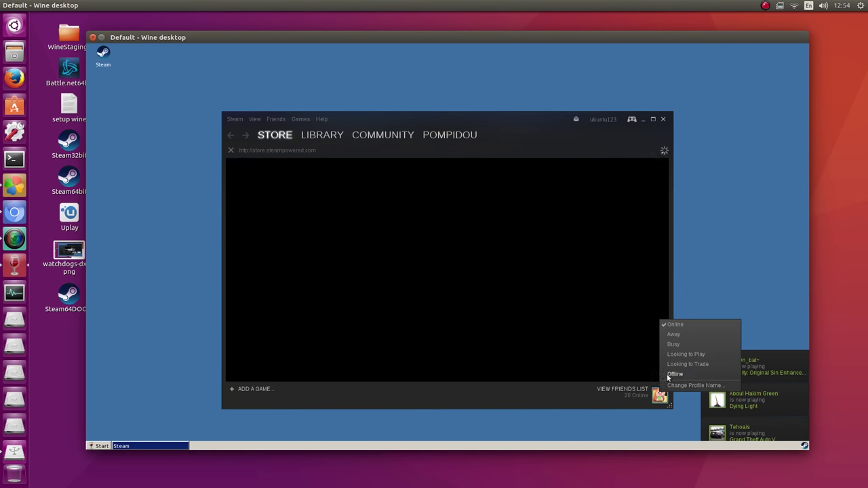
click(668, 375)
click(325, 138)
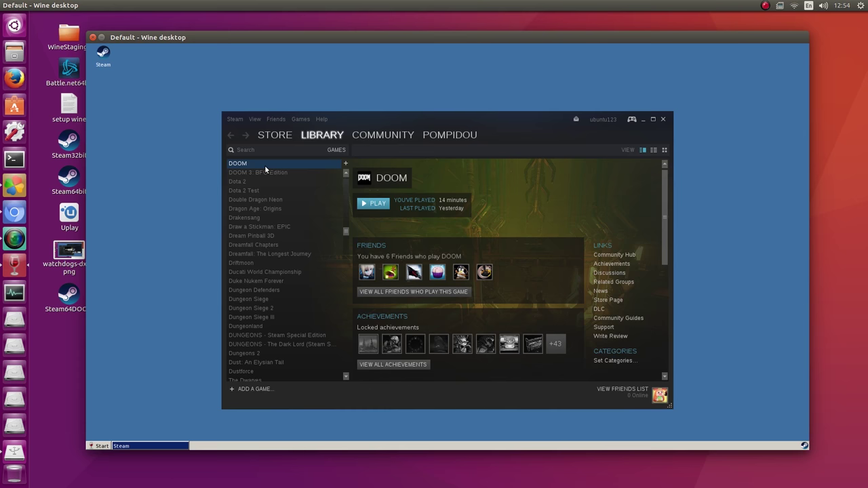
Step: Give DOOM the launch option +r_renderAPI 1 and start the game
right_click(265, 165)
click(286, 284)
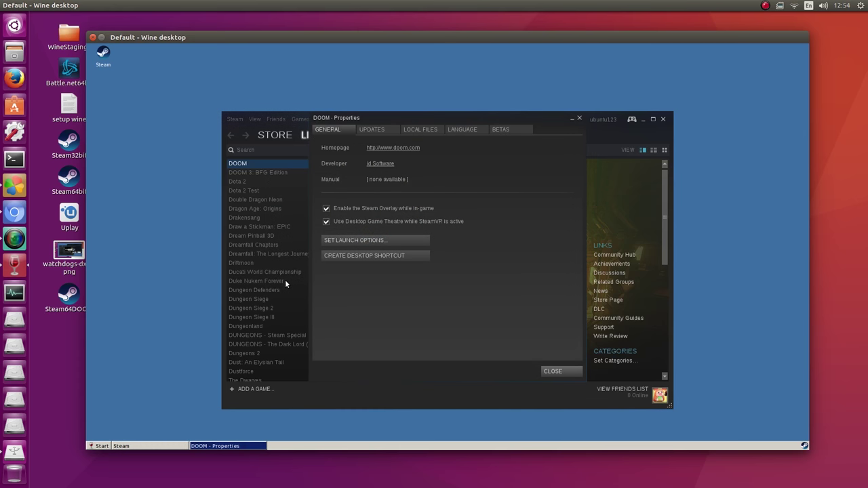
click(346, 242)
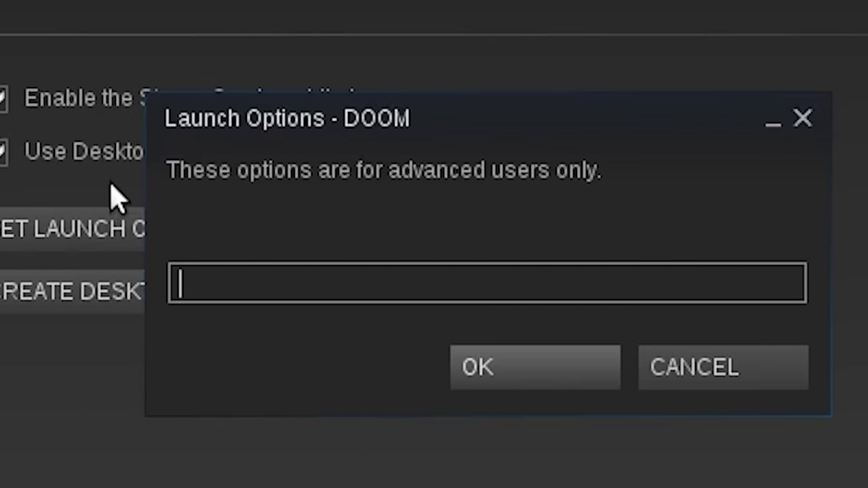
text(+r)
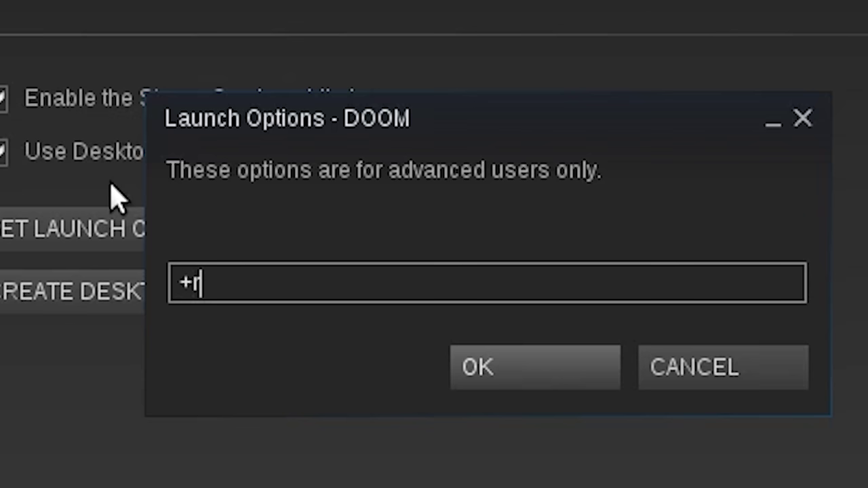
text(_renderAPI)
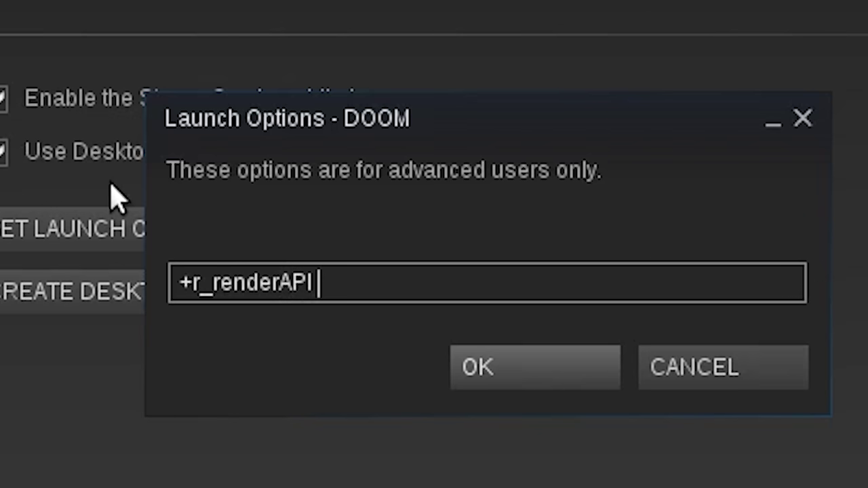
text( 1)
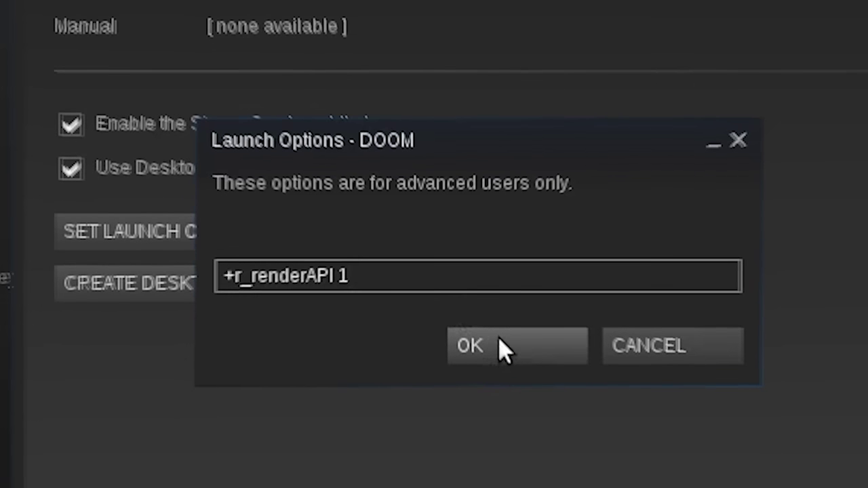
click(513, 360)
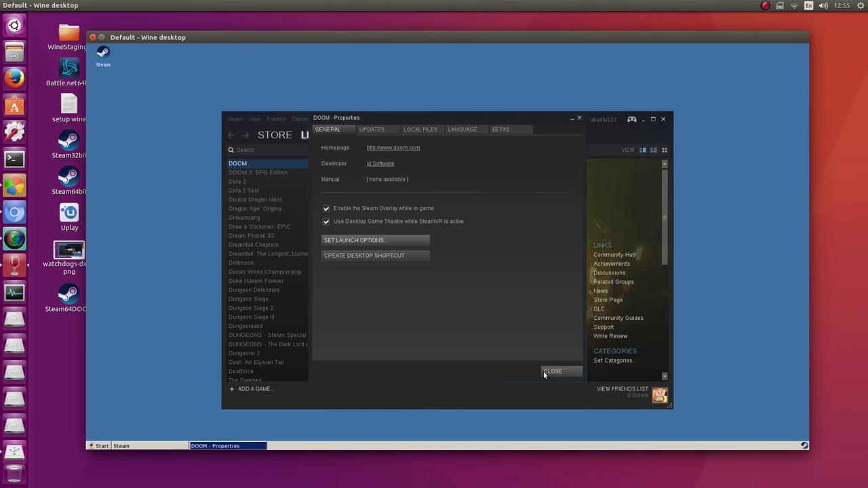
click(546, 373)
click(381, 206)
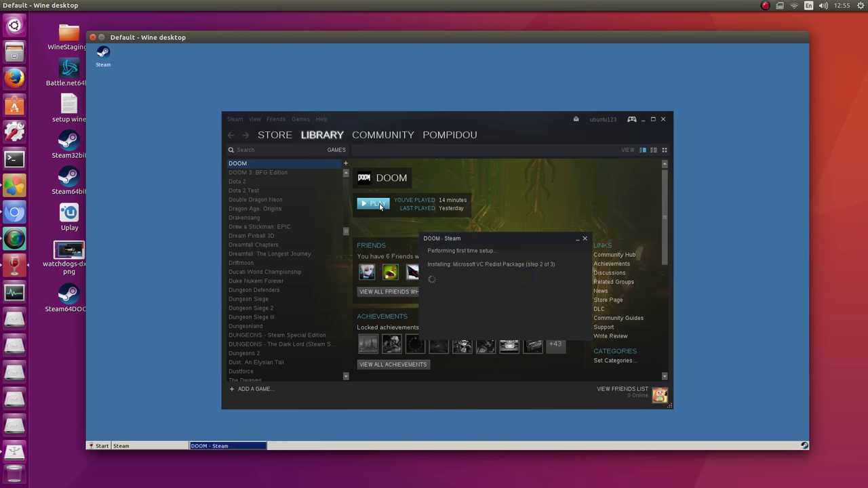
Step: Choose Play Game on the Steam Cloud sync warning so DOOM starts
drag(475, 186, 484, 188)
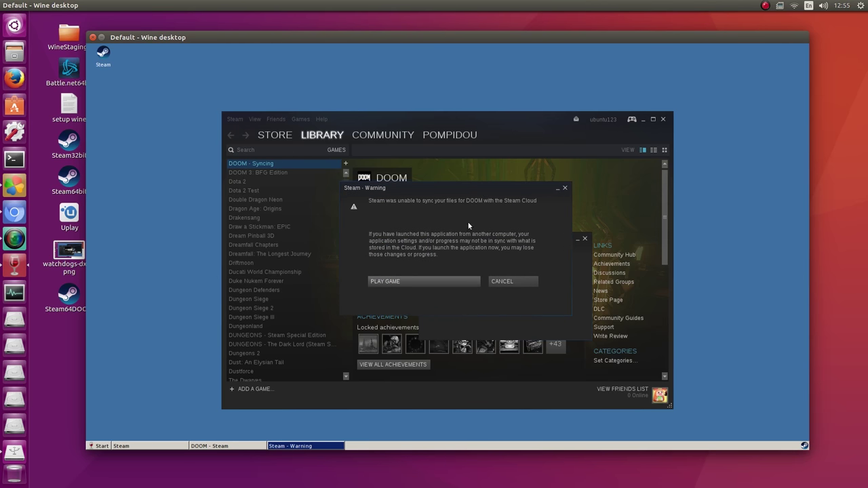
click(396, 279)
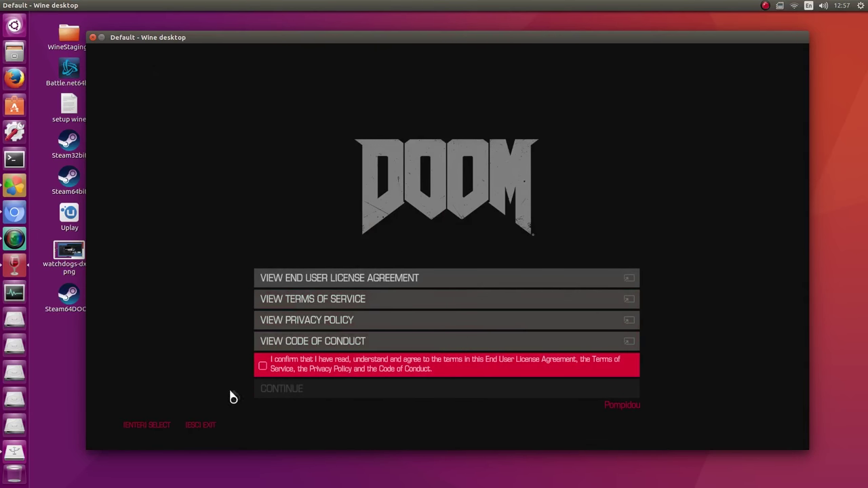
Step: Accept DOOM's licence agreements and the default brightness
click(262, 366)
click(274, 390)
click(151, 426)
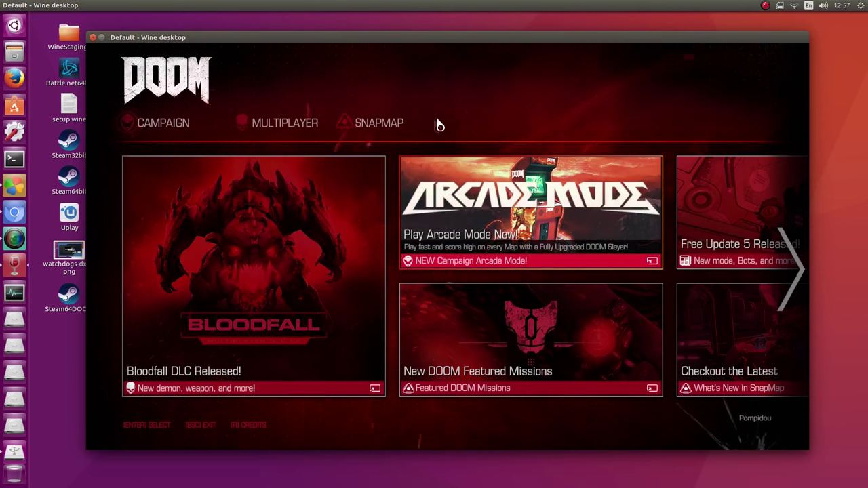
Step: In a new campaign slot, view the Advanced settings to confirm the Vulkan graphics API
click(160, 134)
click(162, 182)
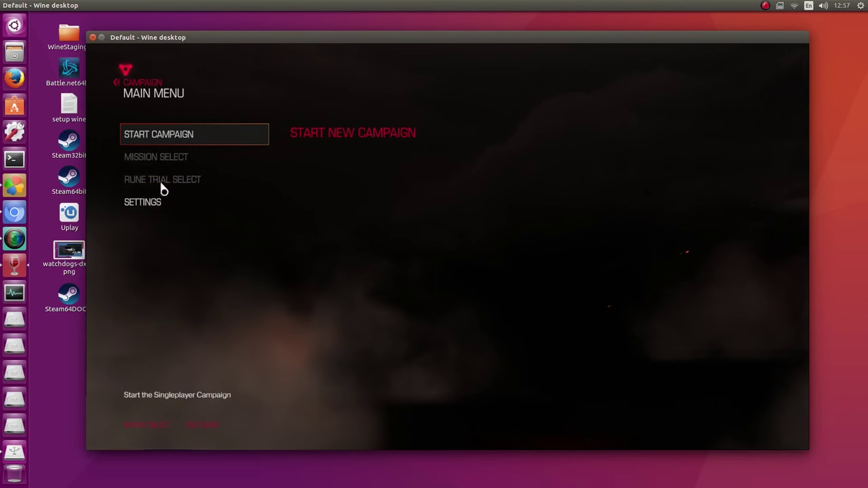
click(155, 201)
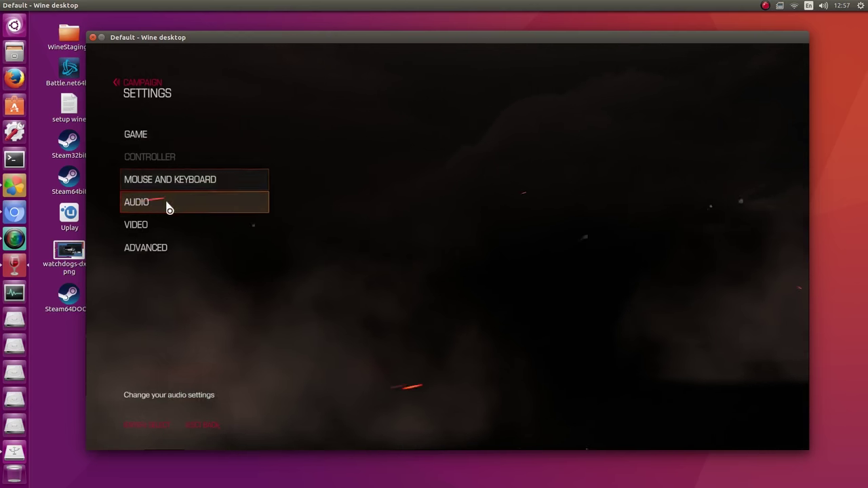
click(158, 249)
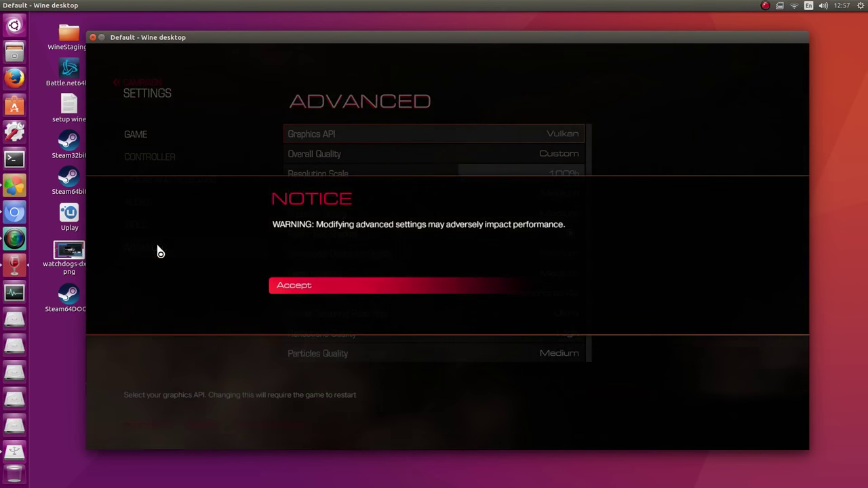
click(296, 286)
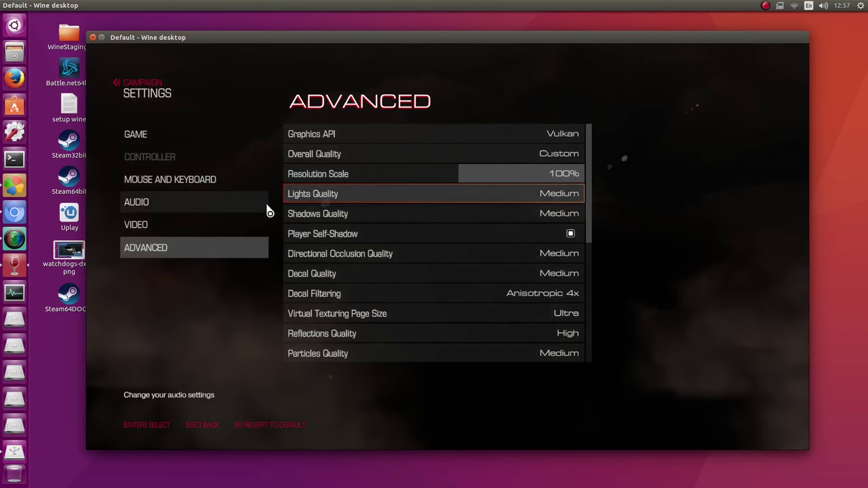
Step: Back out to DOOM's main menu and request to quit
key(Escape)
key(Escape)
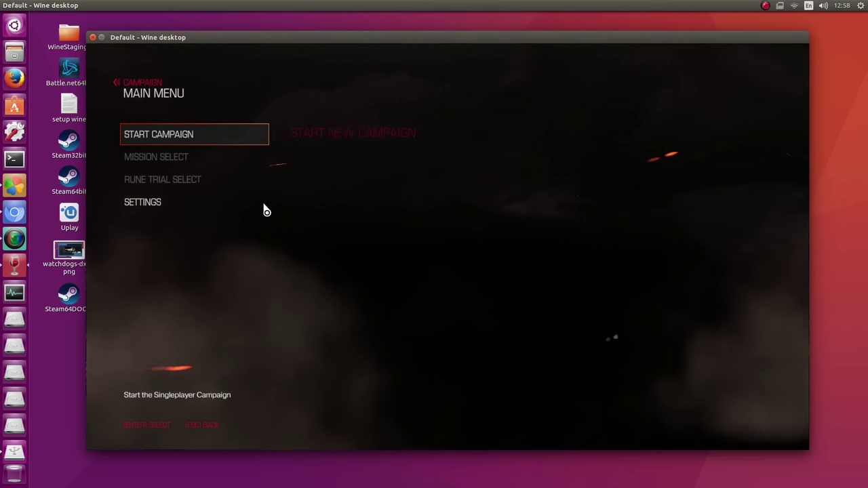
click(245, 210)
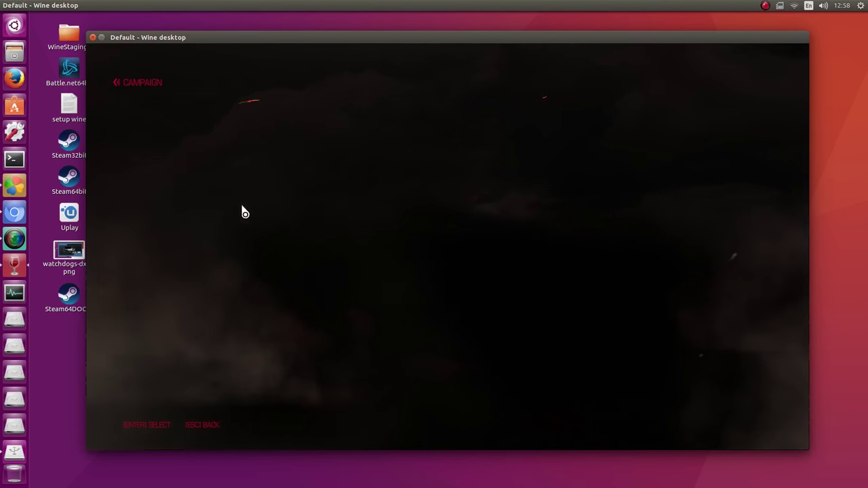
key(Escape)
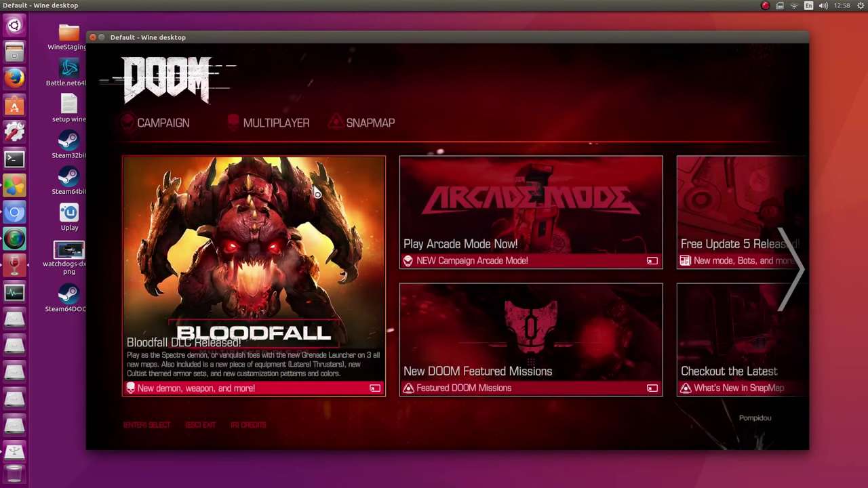
key(Escape)
Step: Quit DOOM, exit Steam, and open the Steam64DOOM configuration in PlayOnLinux
click(285, 287)
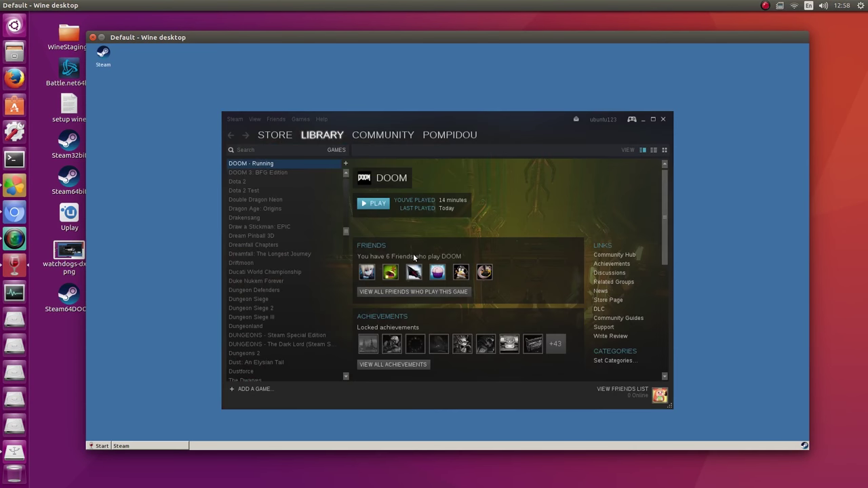
click(237, 119)
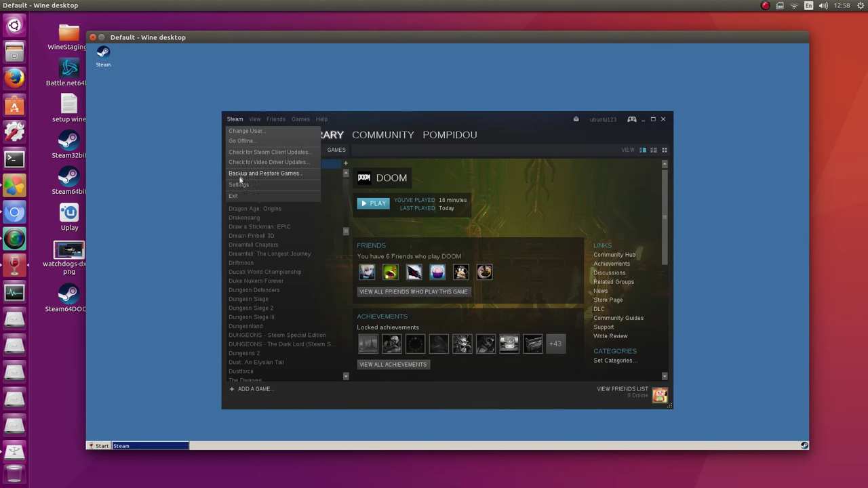
click(233, 196)
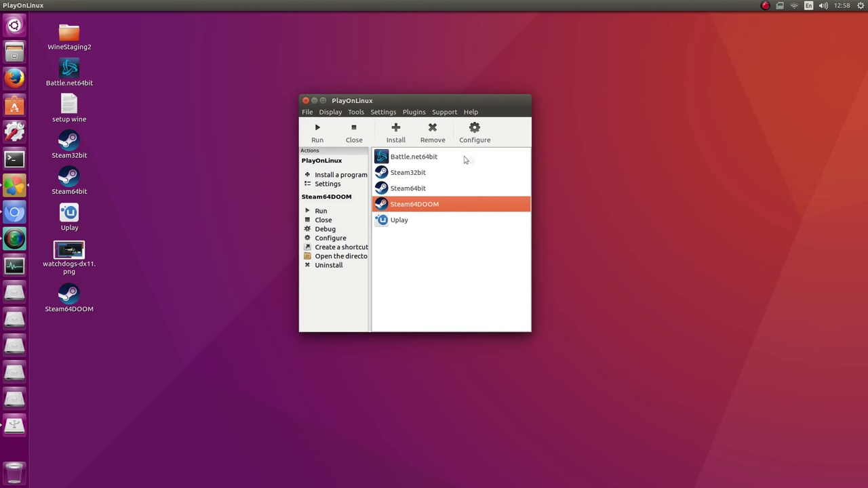
click(474, 133)
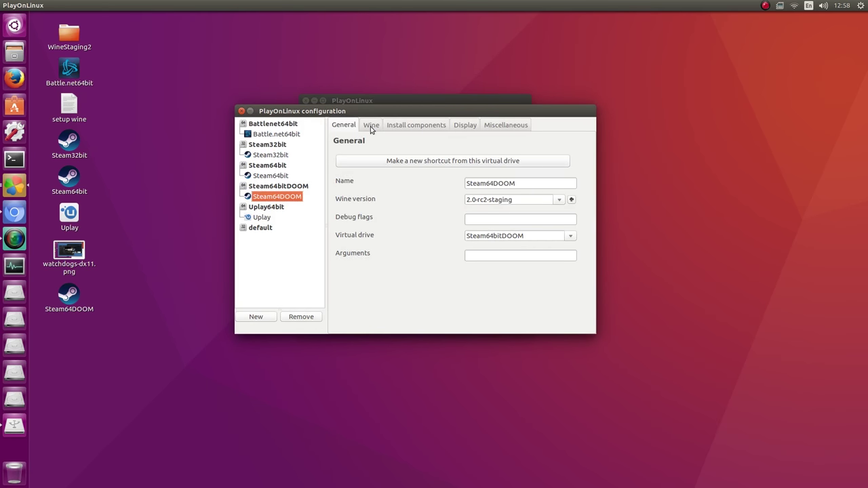
Step: Reach the Graphics settings in Wine configuration for the Steam64DOOM drive
click(372, 126)
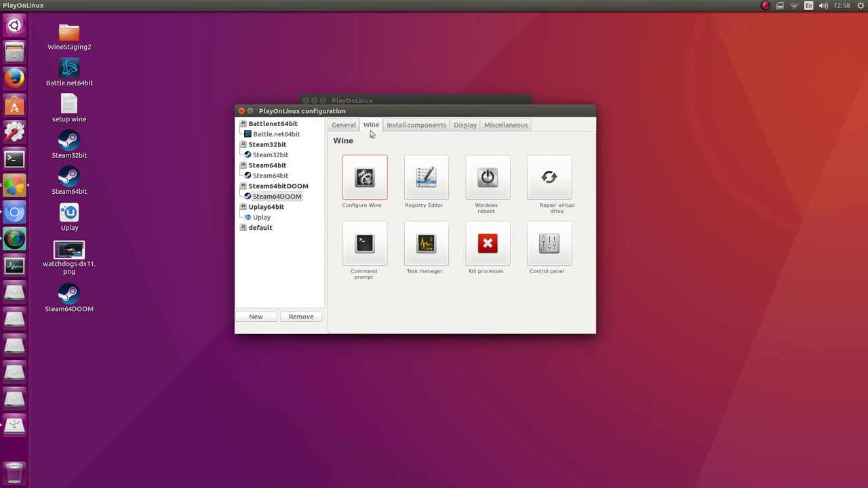
click(365, 177)
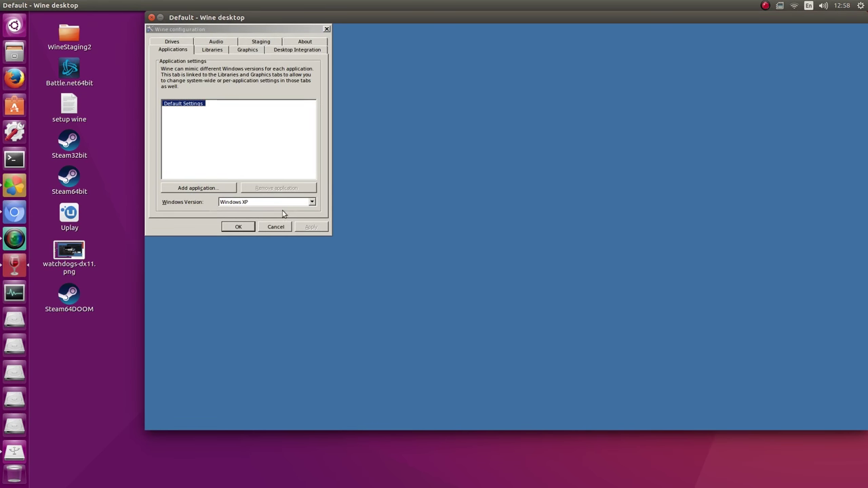
click(248, 50)
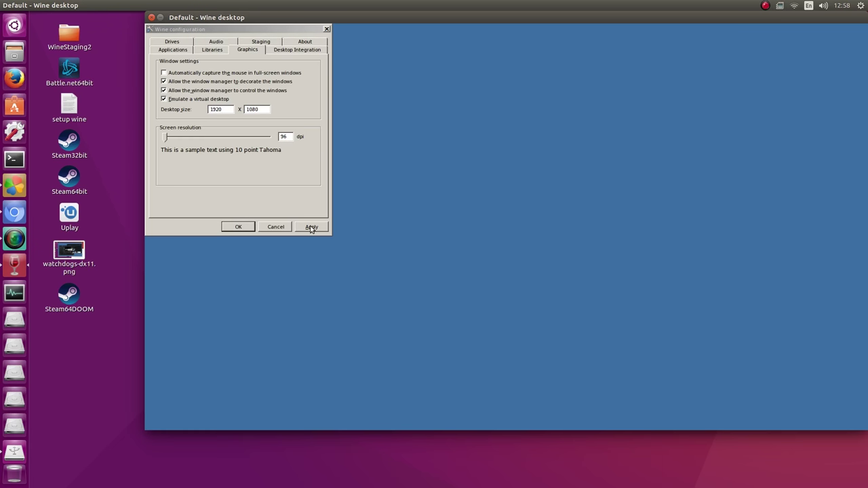
Step: Close Wine configuration, applying the 1920 x 1080 virtual desktop
click(242, 230)
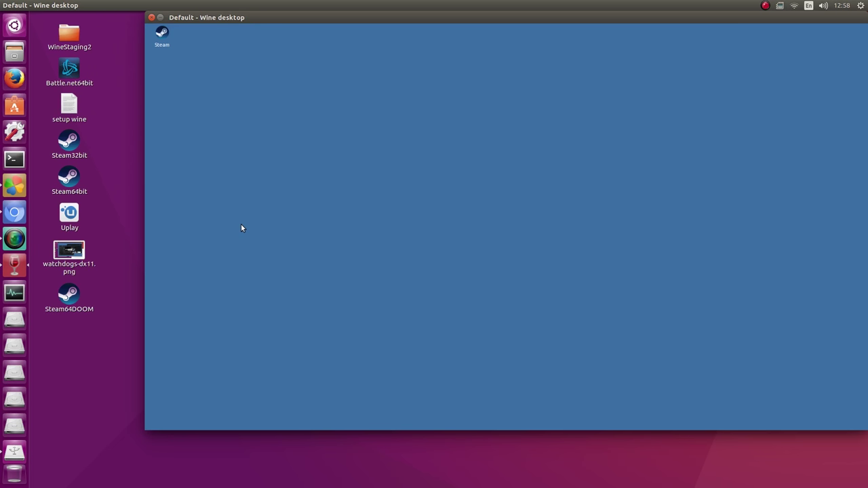